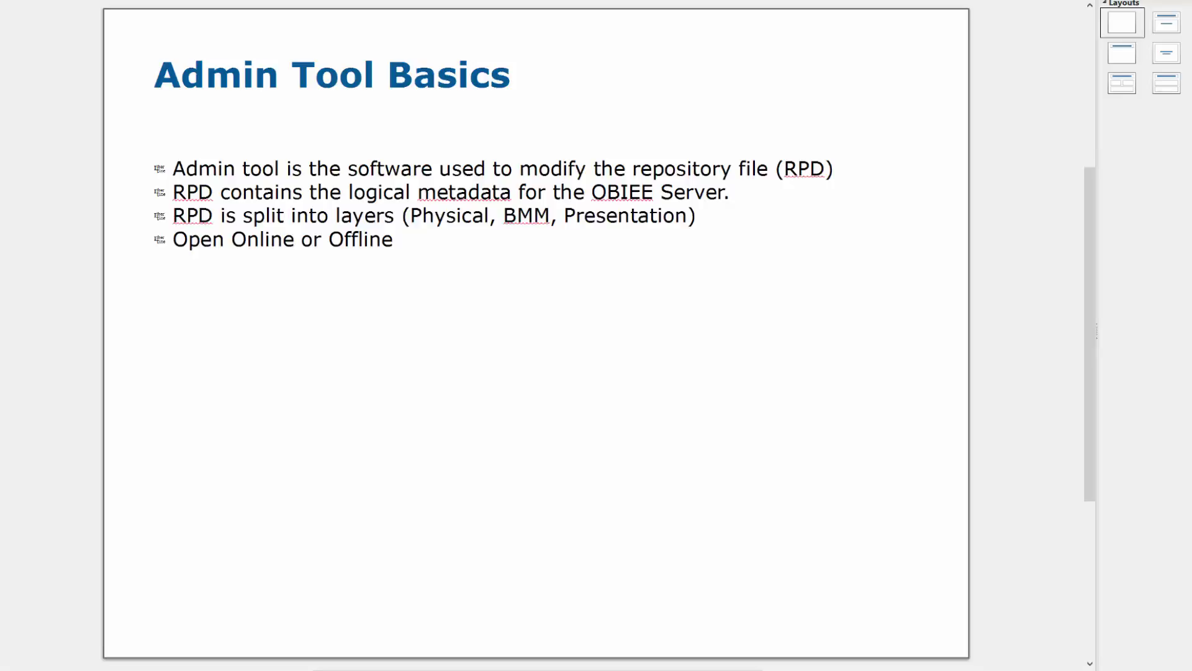
Advance the Impress slideshow from Admin Tool Basics to the Physical Layer slide
{"action": "key", "text": "Page_Down"}
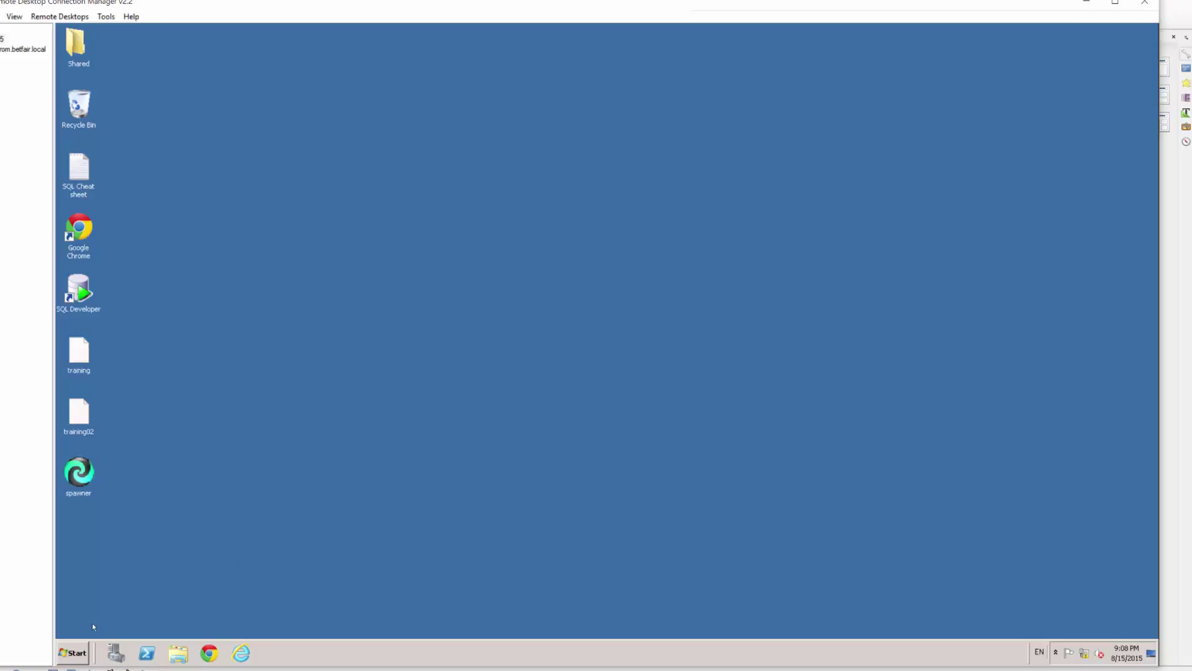
Launch BI Administration from the Start menu and maximize its window
{"action": "left_click", "coordinate": [74, 652]}
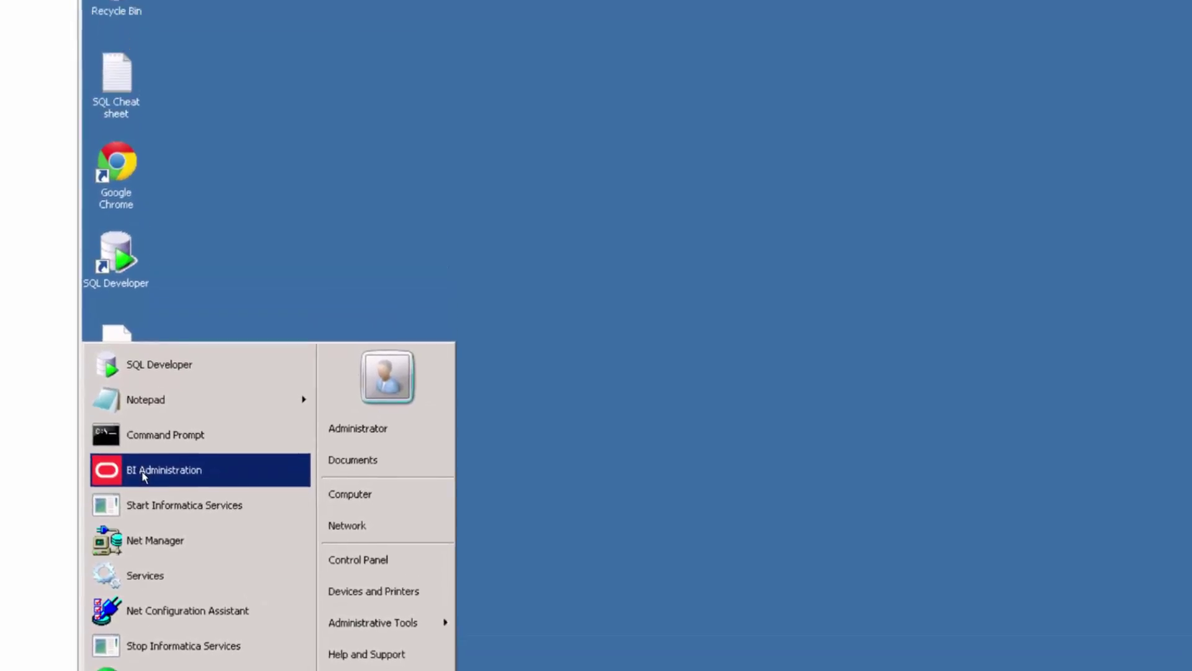
{"action": "left_click", "coordinate": [142, 471]}
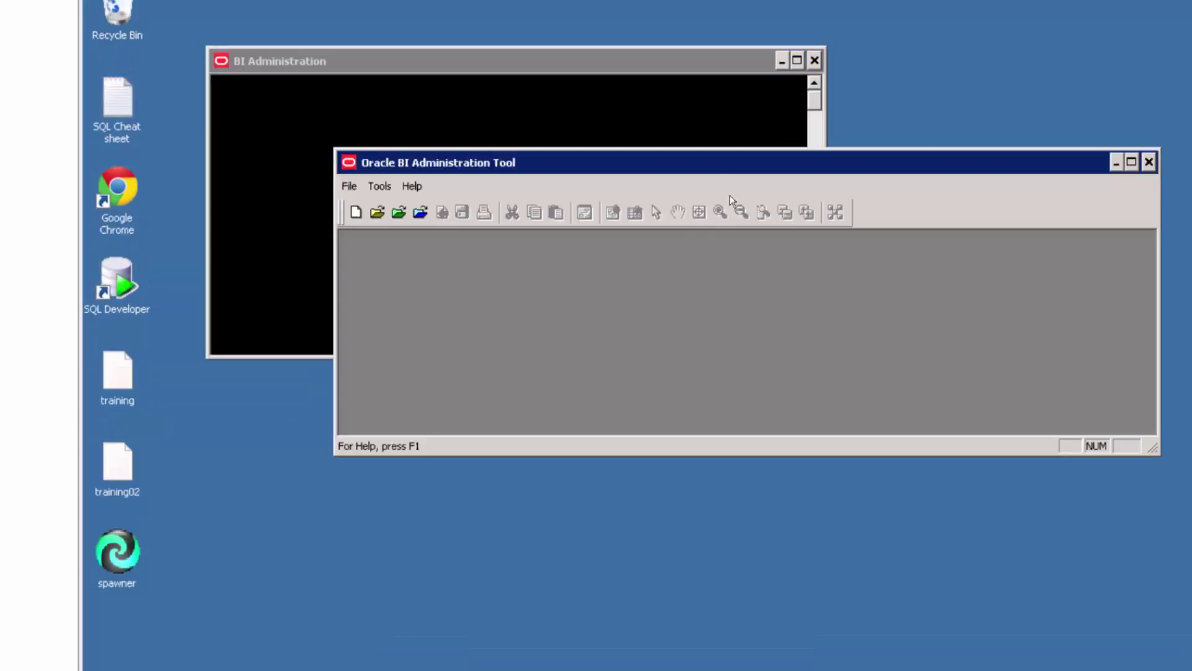
{"action": "left_click", "coordinate": [1130, 162]}
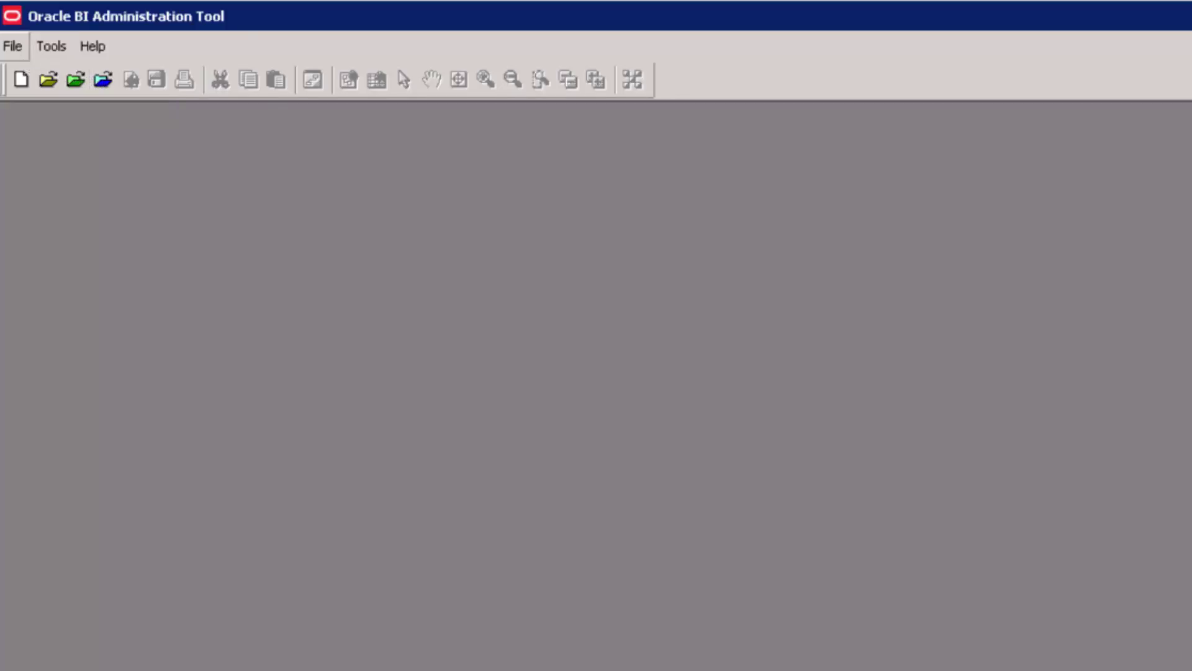
Look over the File menu's Open submenu, dismiss it, and reopen the File menu
{"action": "left_click", "coordinate": [13, 46]}
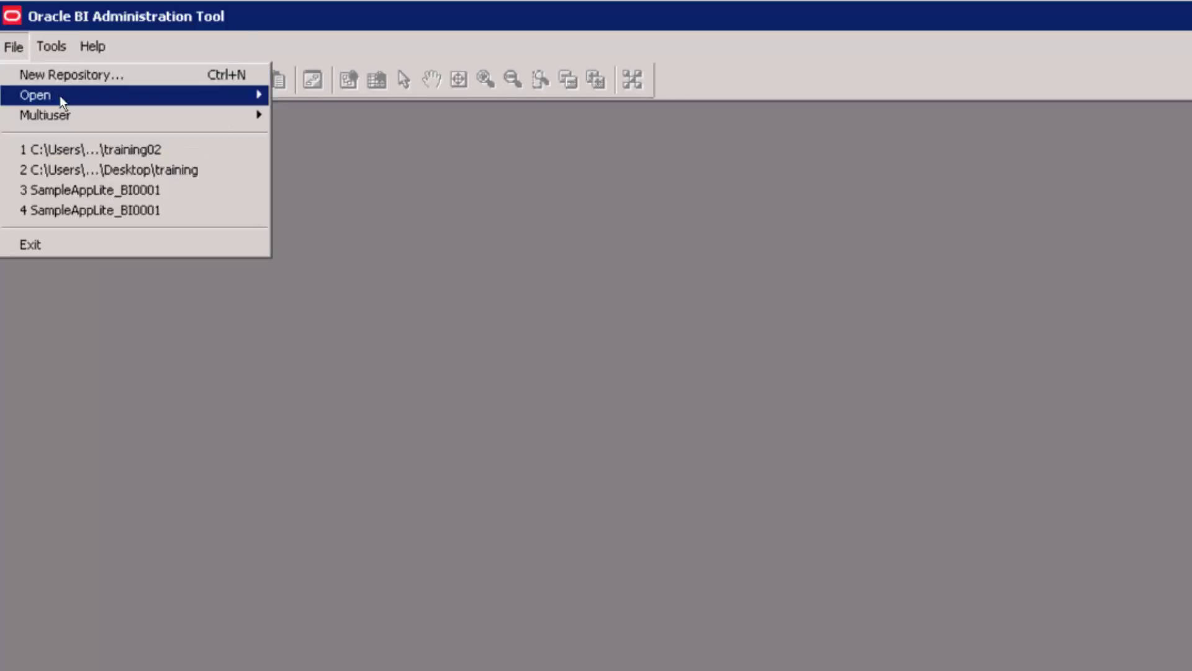
{"action": "mouse_move", "coordinate": [62, 98]}
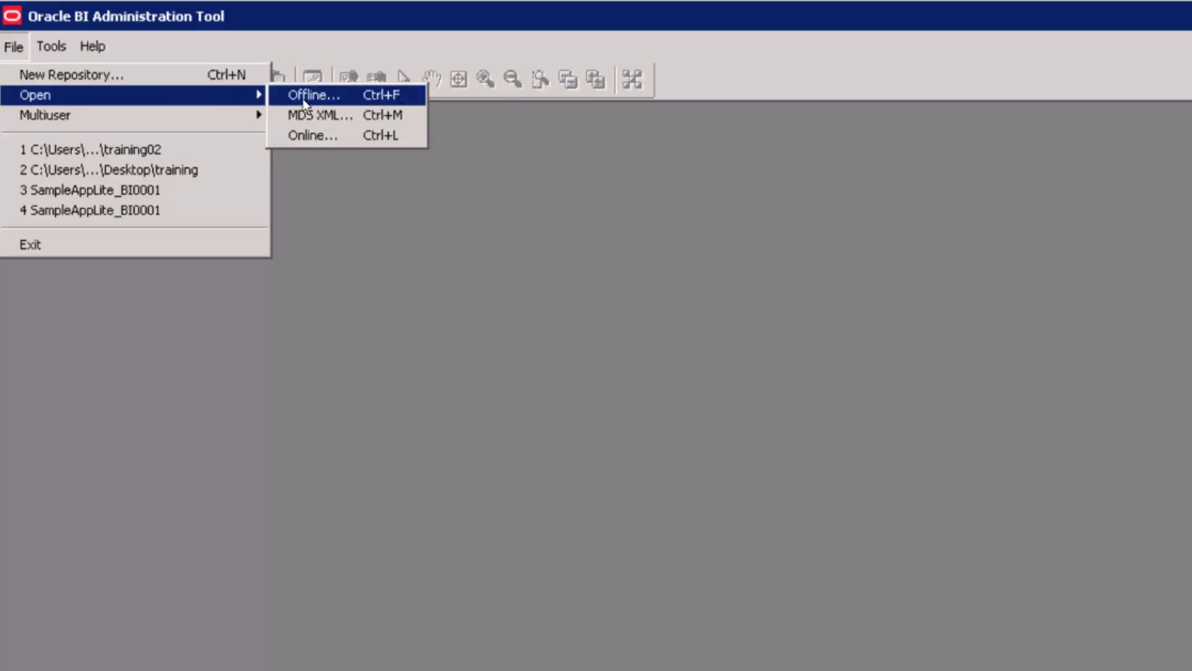
{"action": "left_click", "coordinate": [368, 256]}
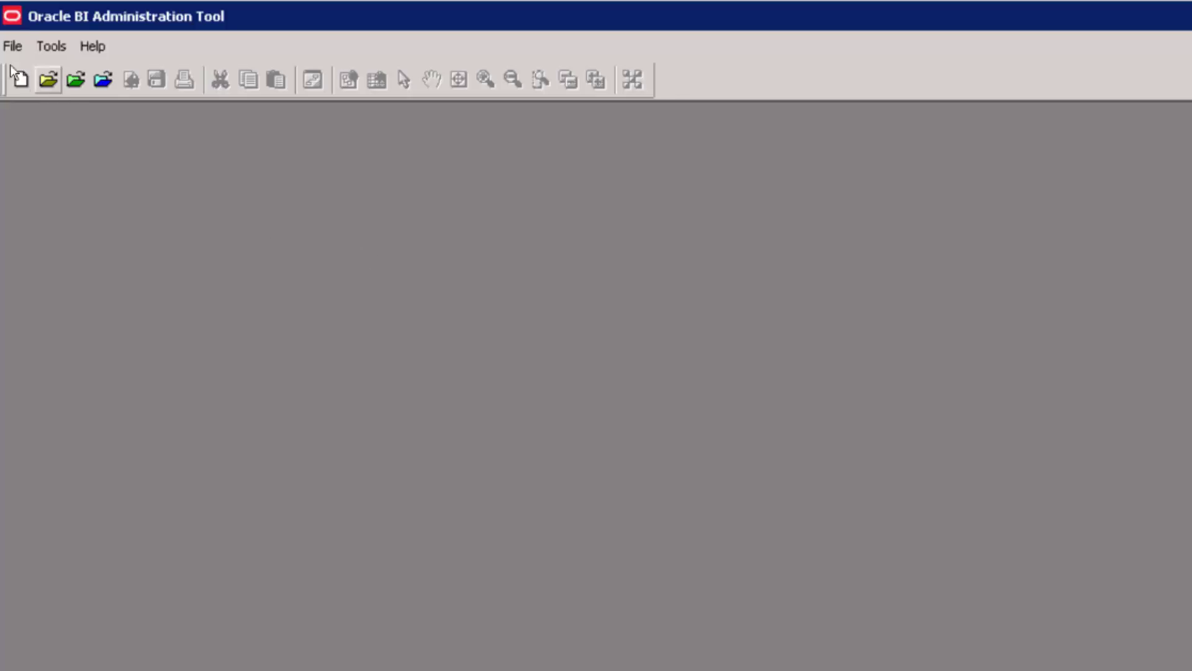
{"action": "left_click", "coordinate": [12, 48]}
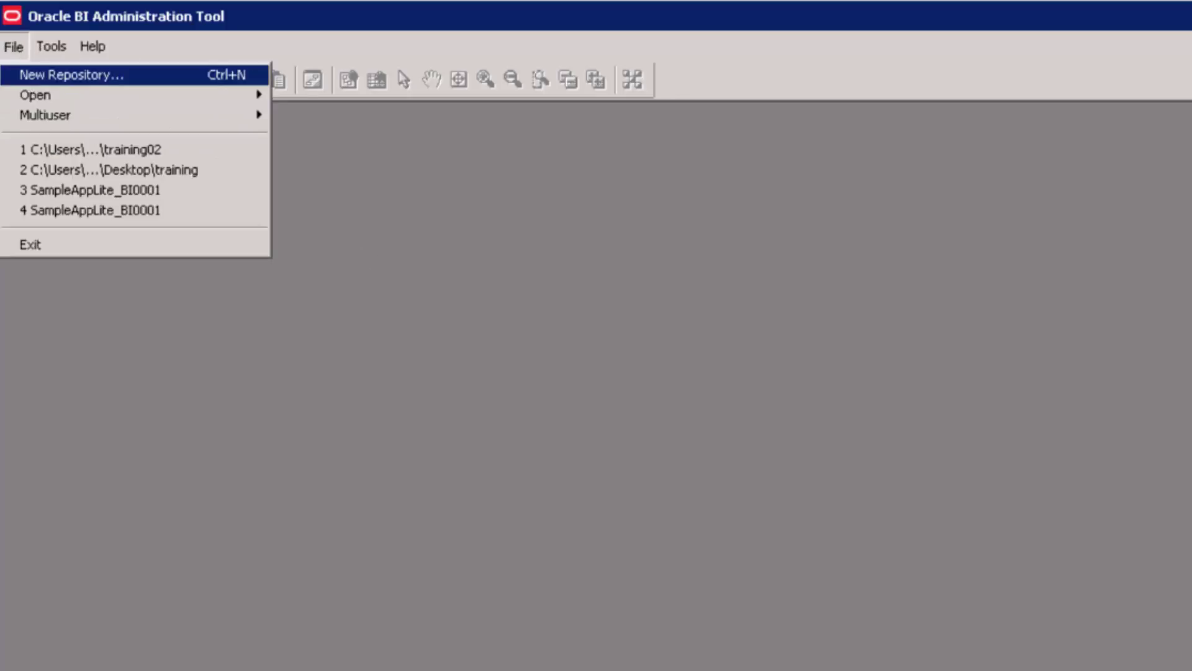
Start a New Repository and begin entering the name training03
{"action": "left_click", "coordinate": [40, 74]}
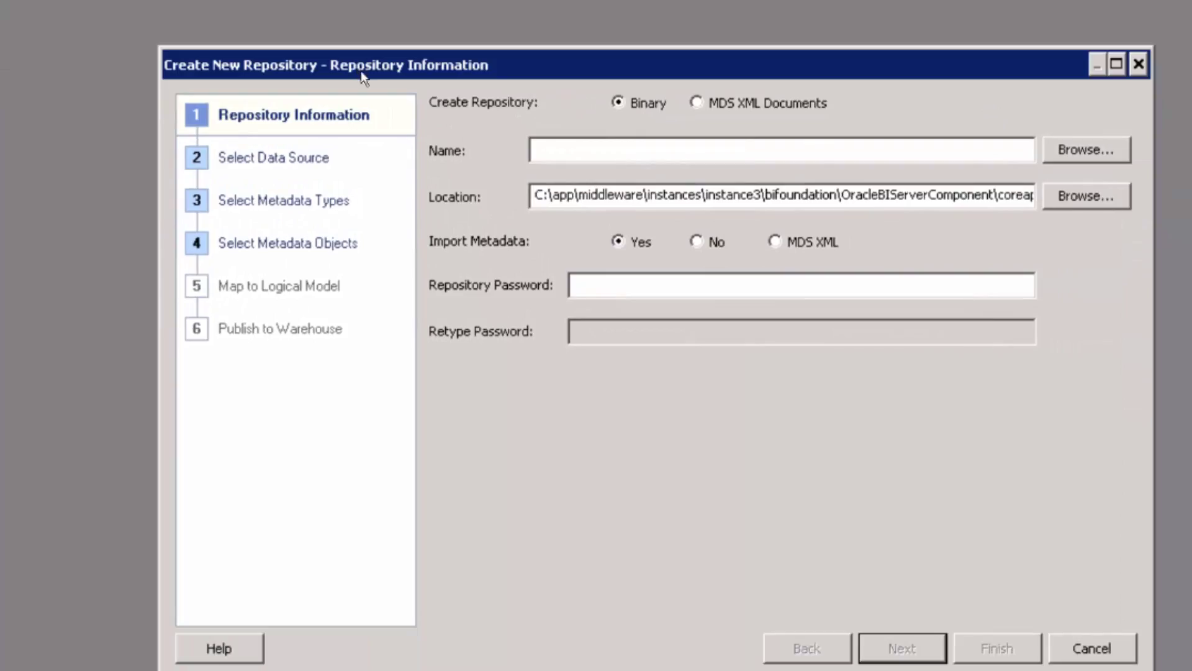
{"action": "left_click", "coordinate": [572, 153]}
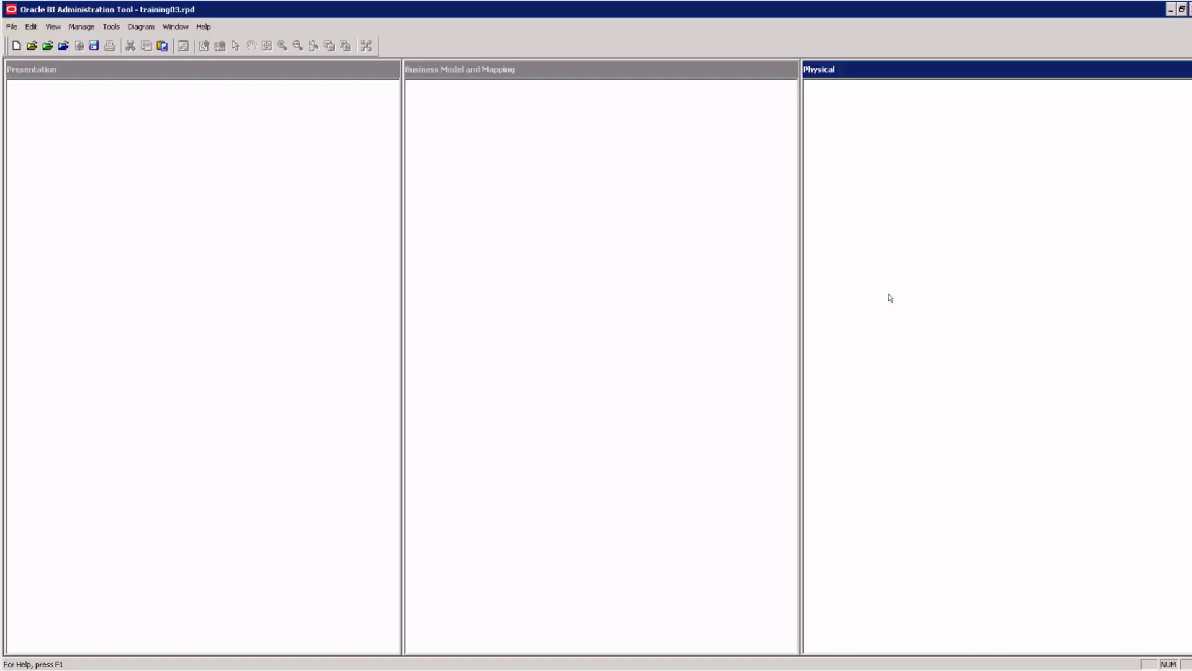
{"action": "left_click", "coordinate": [569, 243]}
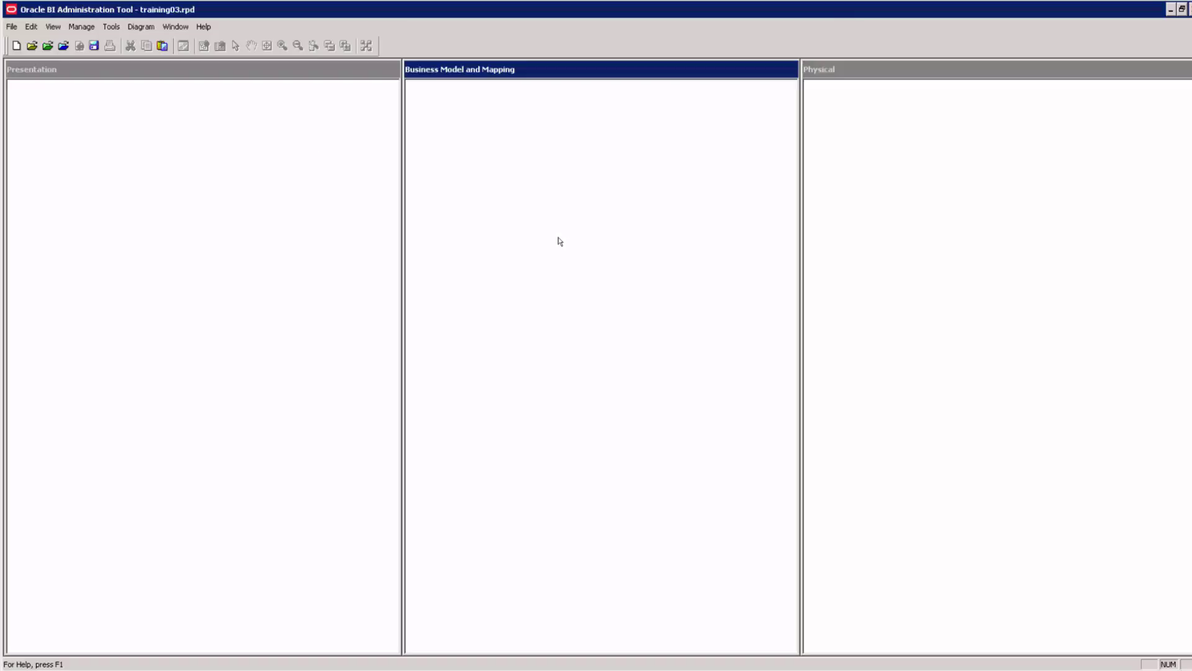
{"action": "left_click", "coordinate": [78, 230]}
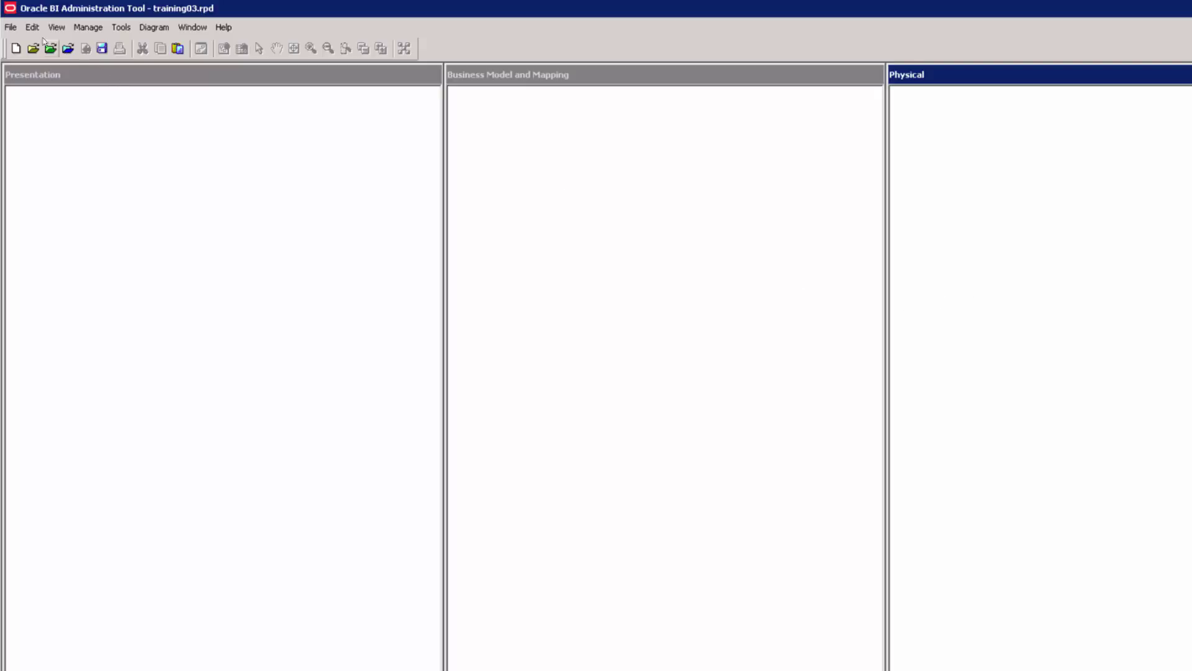
Start File > Import Metadata and list the available Connection Type options
{"action": "left_click", "coordinate": [17, 29]}
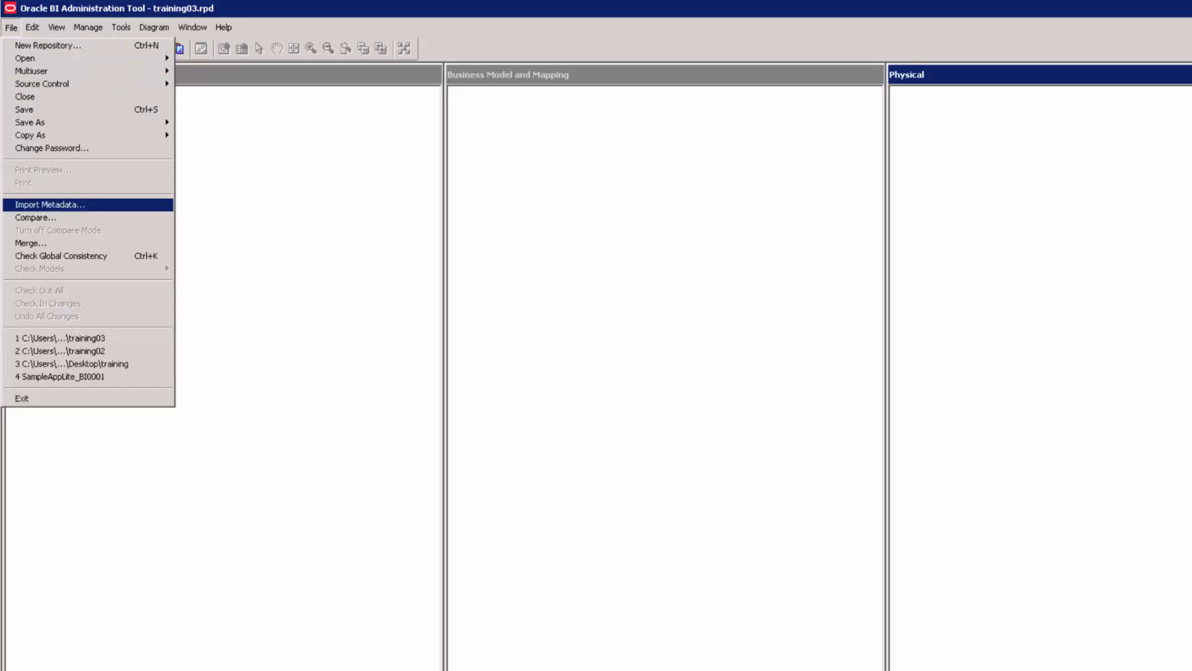
{"action": "left_click", "coordinate": [52, 208]}
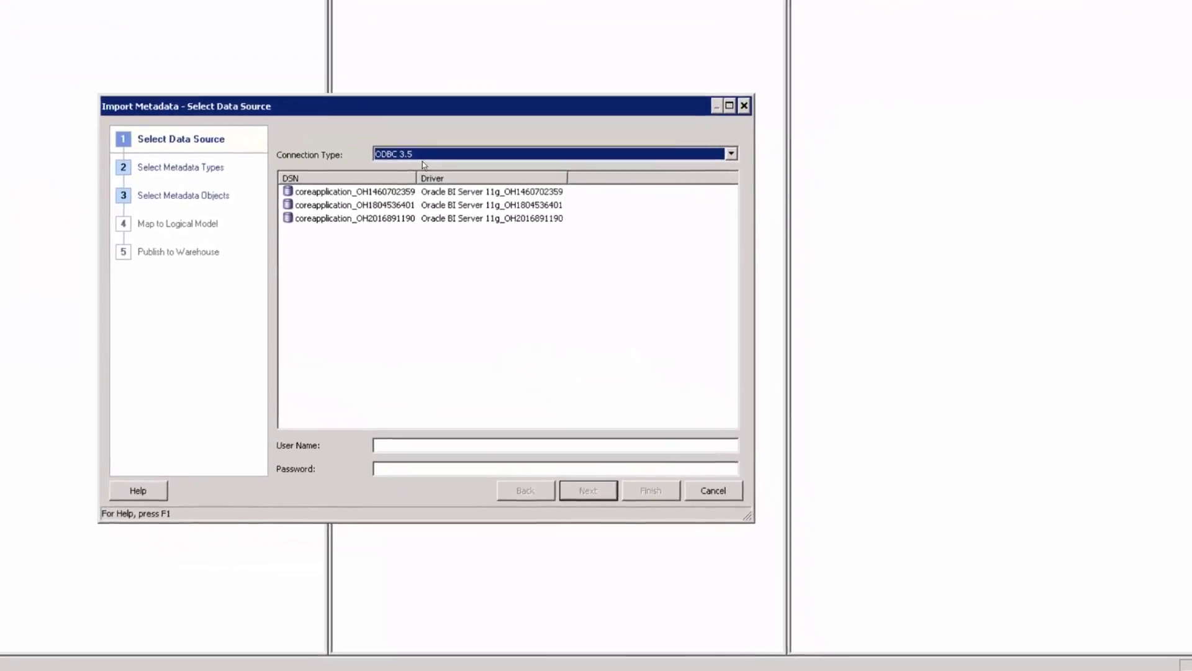
{"action": "key", "text": "alt+Down"}
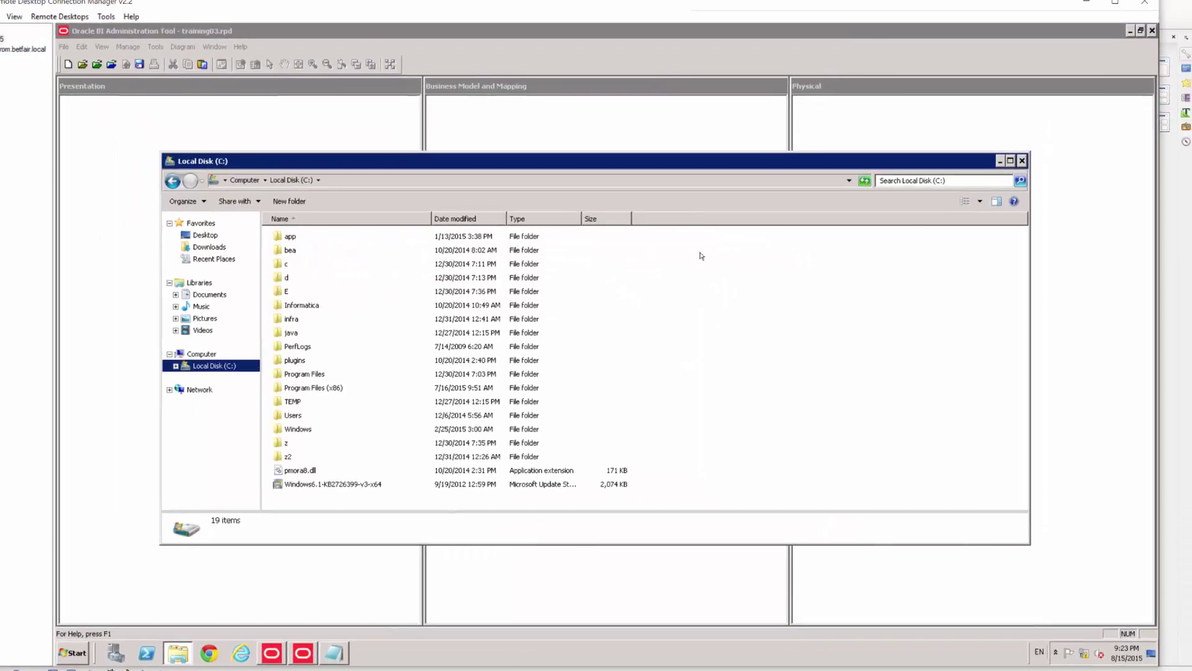
Search Local Disk (C:) for tnsnames.ora and open it
{"action": "left_click", "coordinate": [901, 181]}
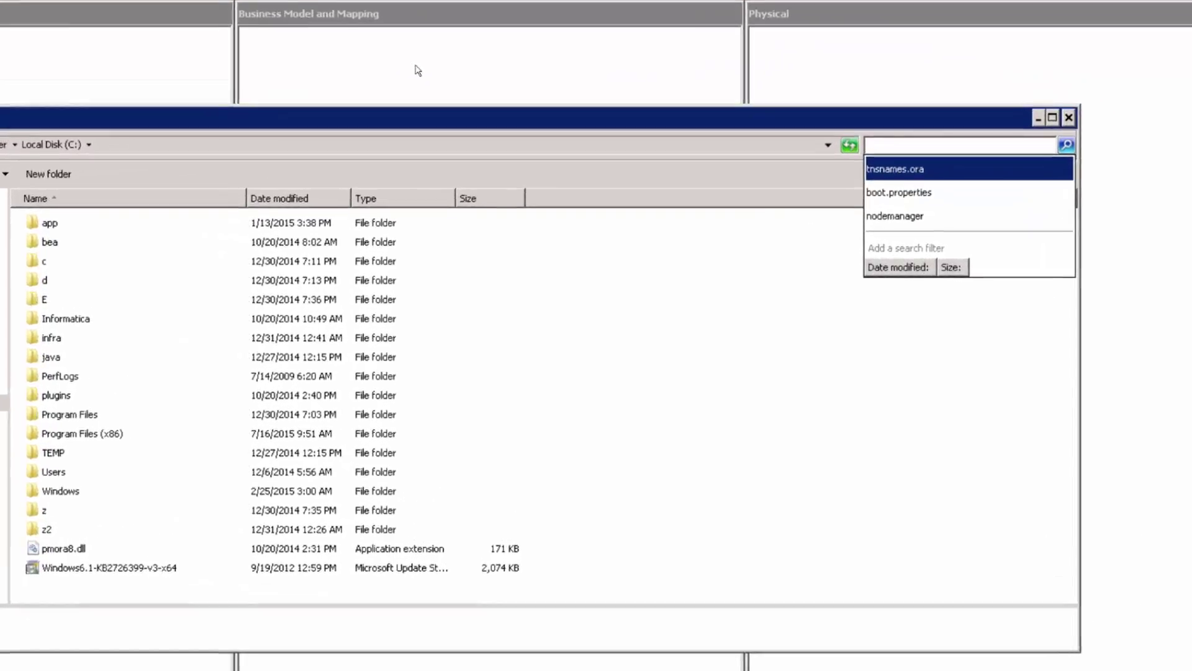
{"action": "left_click", "coordinate": [901, 169]}
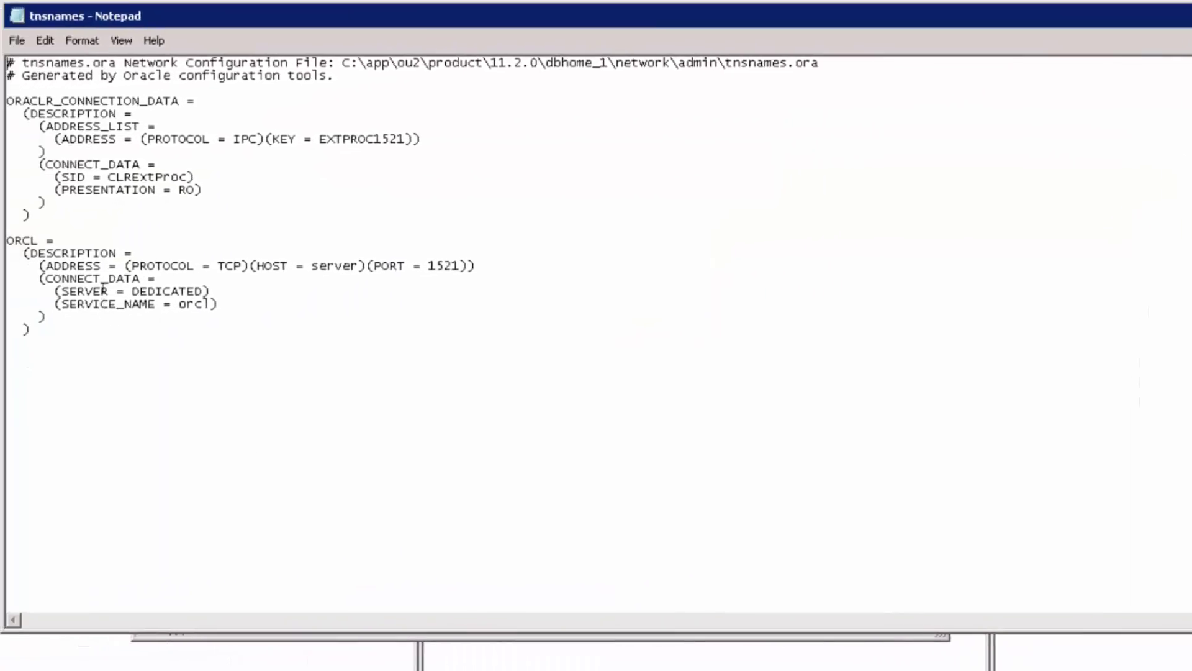
Highlight host server, port 1521 and service orcl in tnsnames.ora, then close Notepad
{"action": "left_click", "coordinate": [317, 268]}
{"action": "left_click_drag", "start_coordinate": [318, 268], "coordinate": [359, 268]}
{"action": "double_click", "coordinate": [428, 268]}
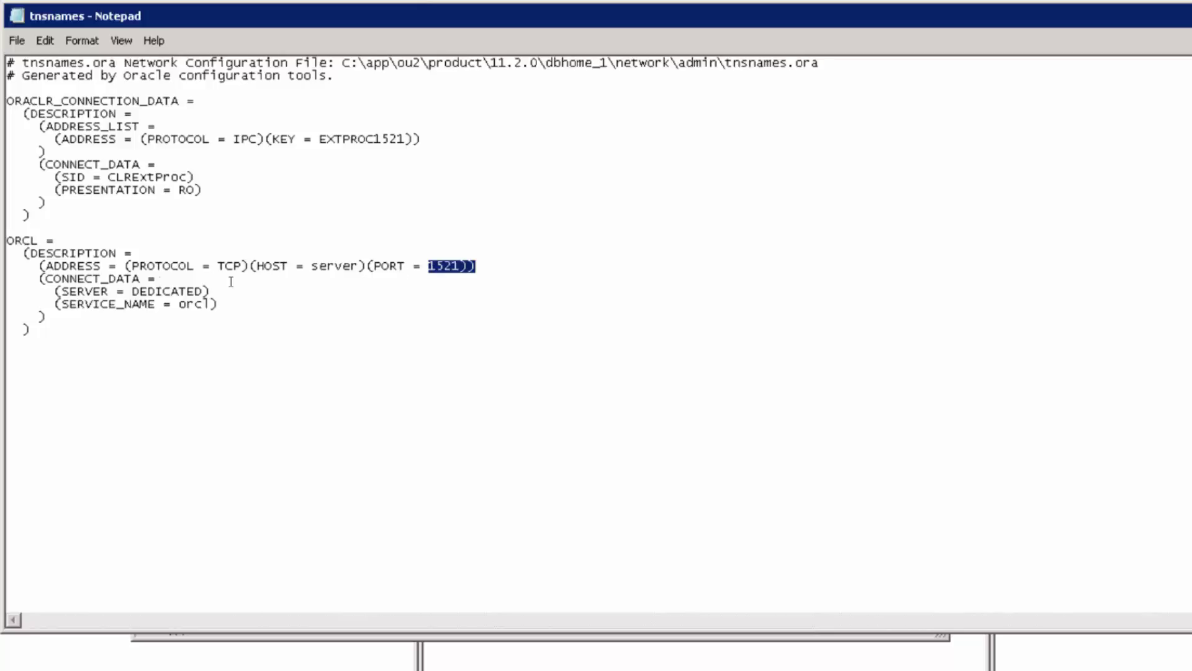
{"action": "left_click_drag", "start_coordinate": [179, 304], "coordinate": [211, 303]}
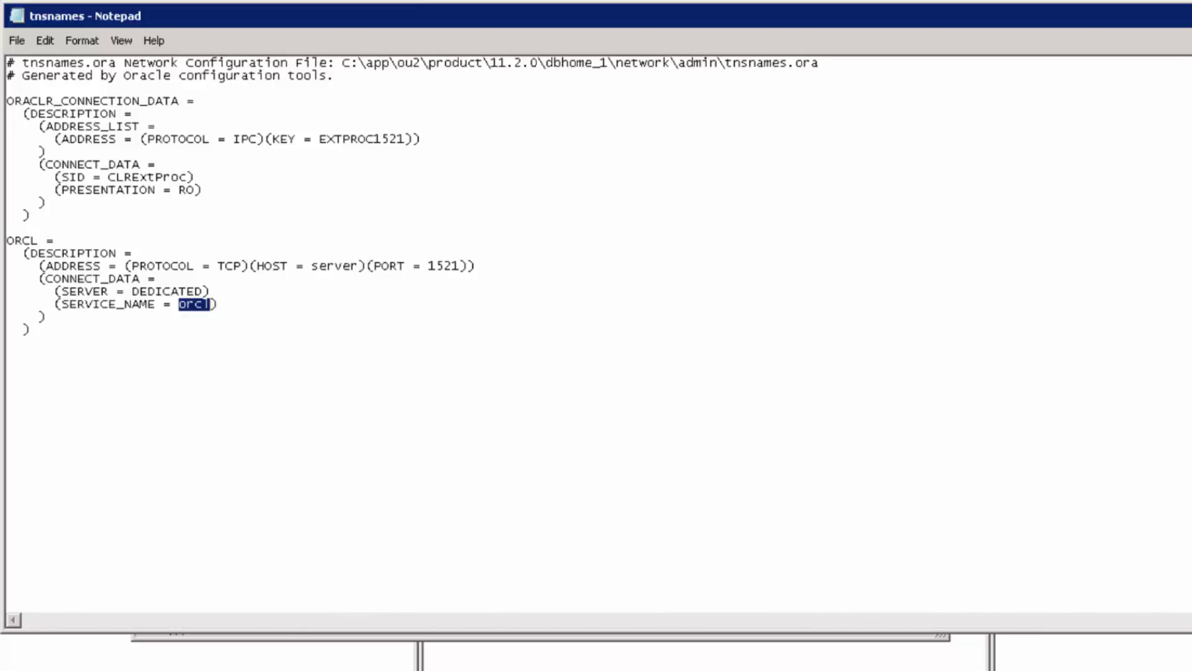
{"action": "key", "text": "alt+F4"}
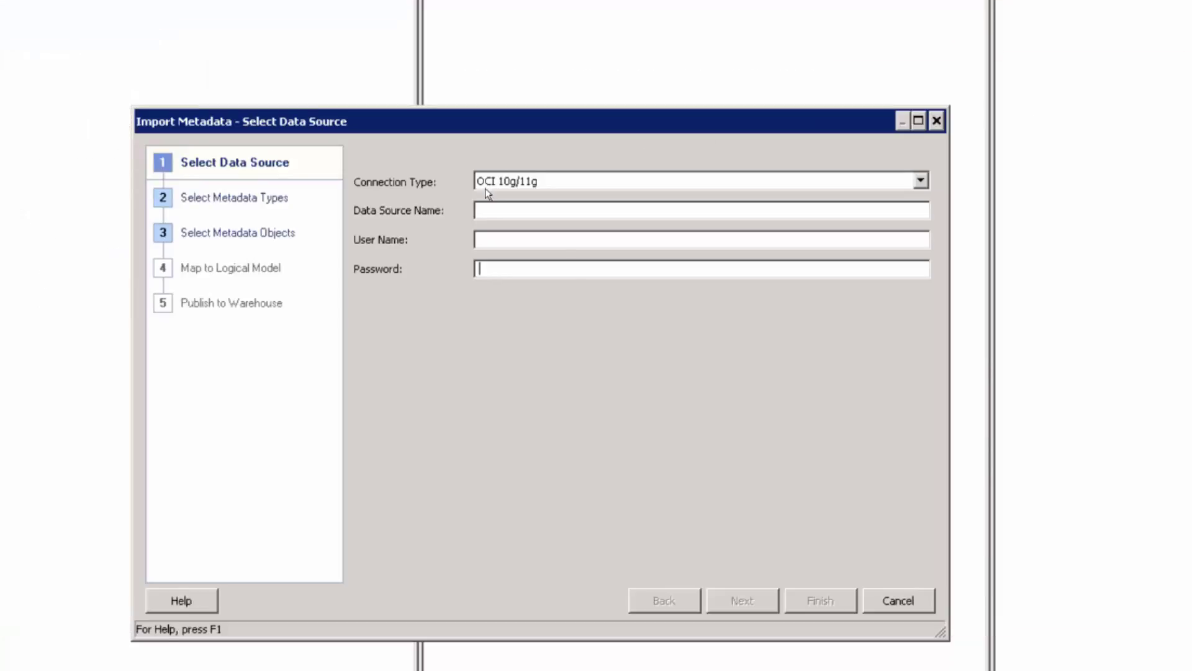
Enter localhost:1521/orcl as the OCI 10g/11g Data Source Name
{"action": "left_click", "coordinate": [490, 207]}
{"action": "type", "text": "localhost:1521/orcl"}
{"action": "key", "text": "Tab"}
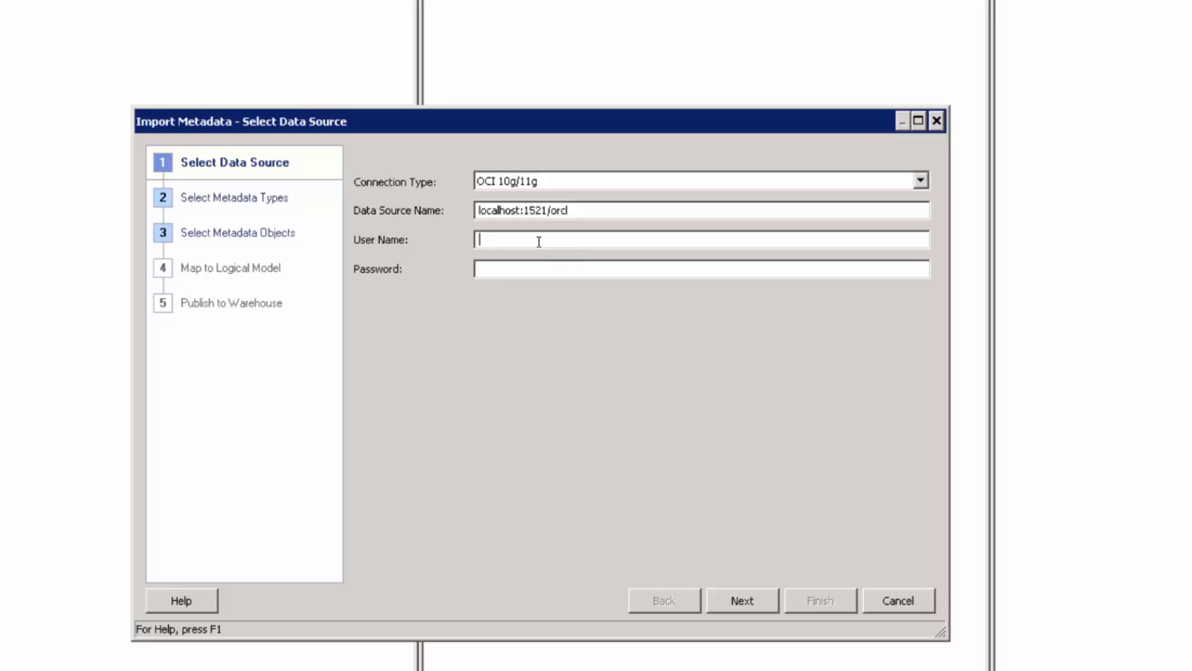
{"action": "key", "text": "super"}
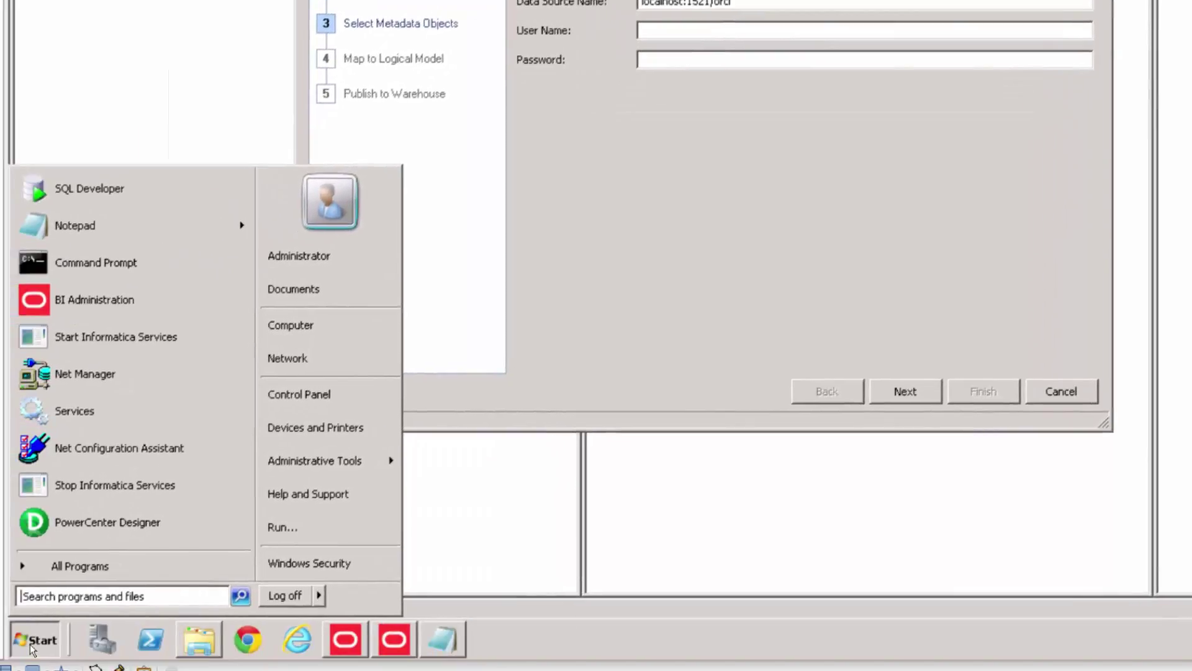
In a Command Prompt, log into SQL*Plus as source_olap and query user_tables
{"action": "left_click", "coordinate": [95, 262]}
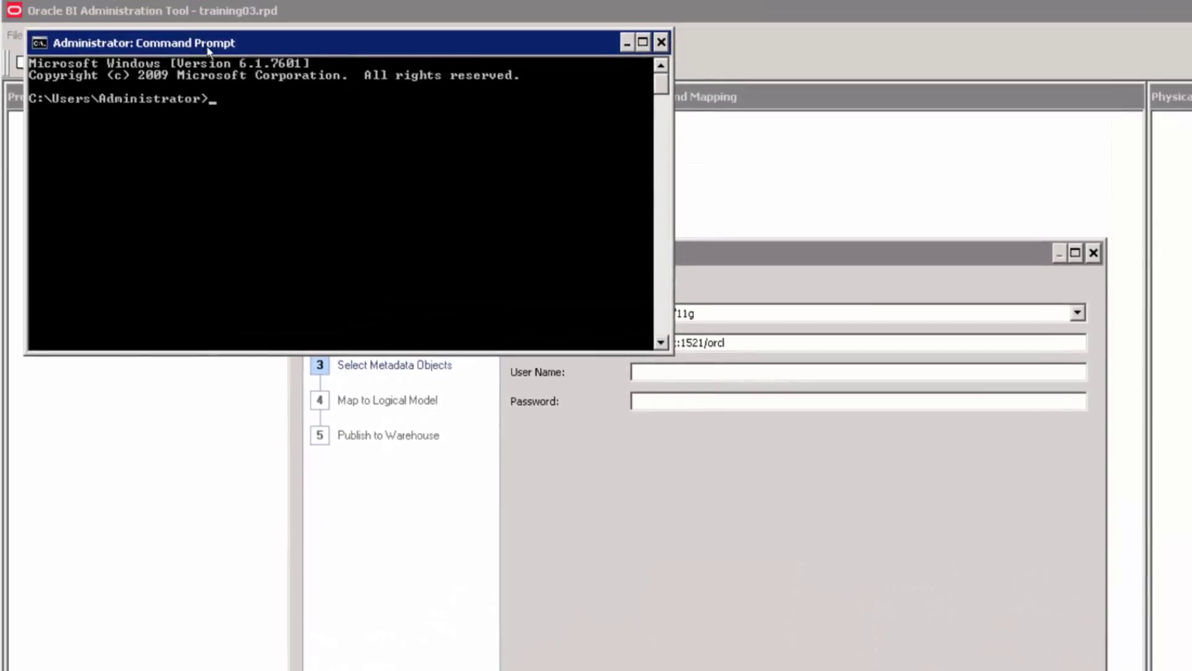
{"action": "left_click_drag", "start_coordinate": [205, 42], "coordinate": [297, 316]}
{"action": "type", "text": "sq"}
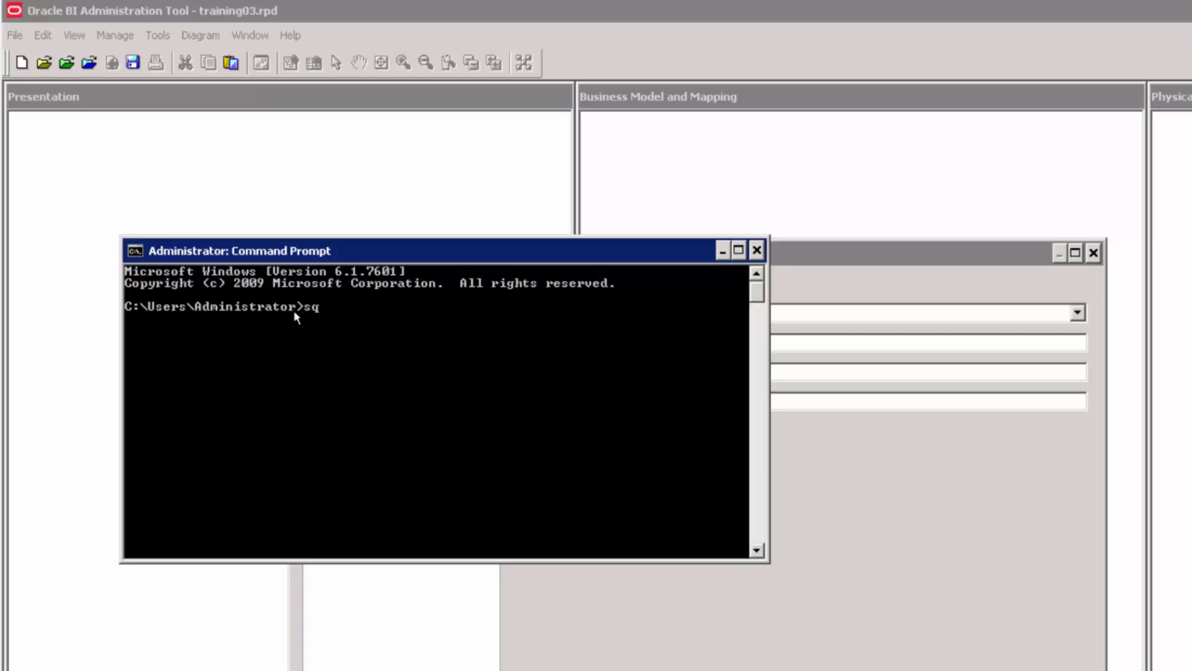
{"action": "type", "text": "lplus"}
{"action": "key", "text": "Return"}
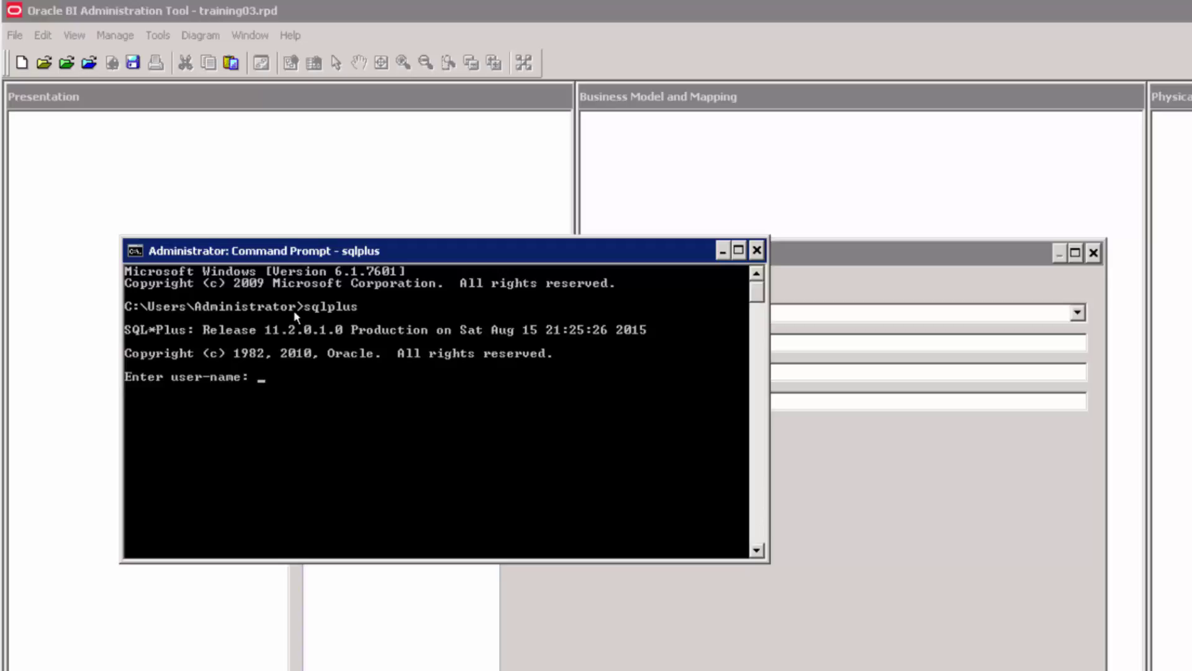
{"action": "type", "text": "source_olap"}
{"action": "key", "text": "Return"}
{"action": "key", "text": "Return"}
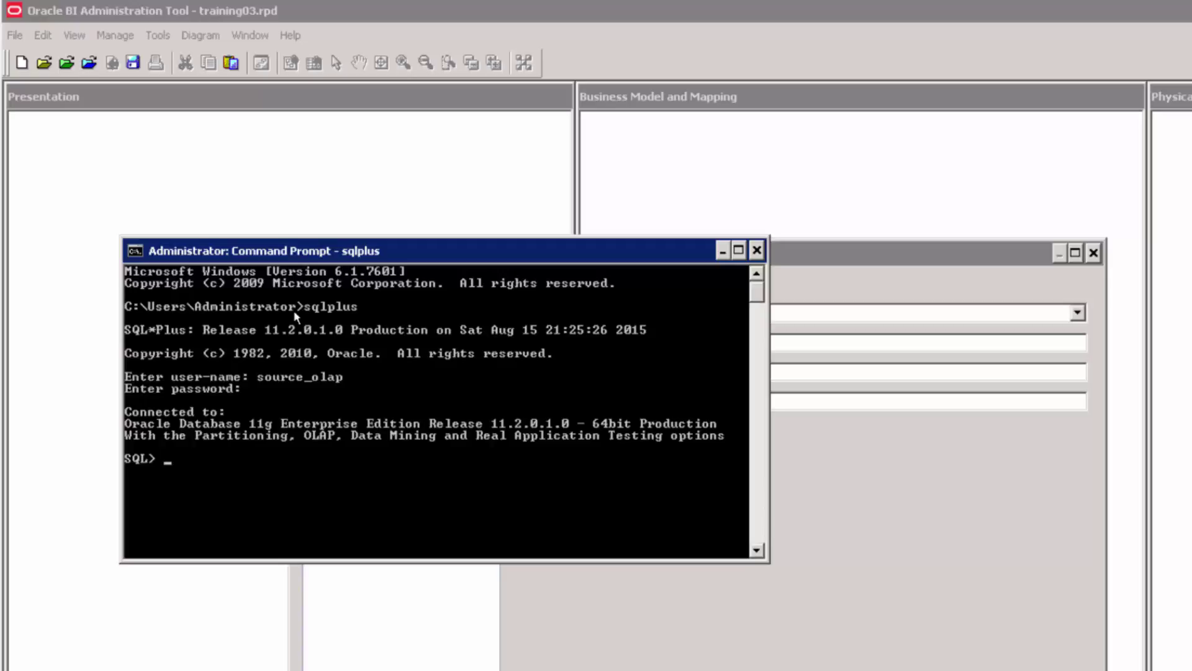
{"action": "type", "text": "select * from user_tables;"}
{"action": "key", "text": "Return"}
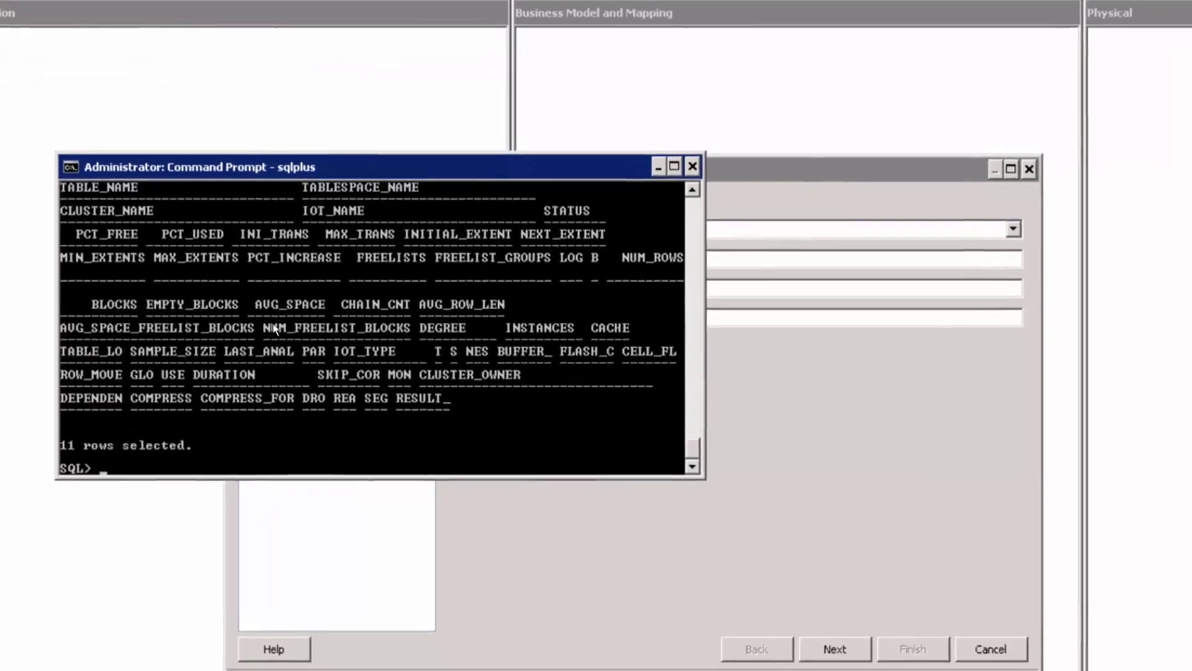
Connect the import as source_olap with the account password and deselect Keys
{"action": "left_click", "coordinate": [376, 216]}
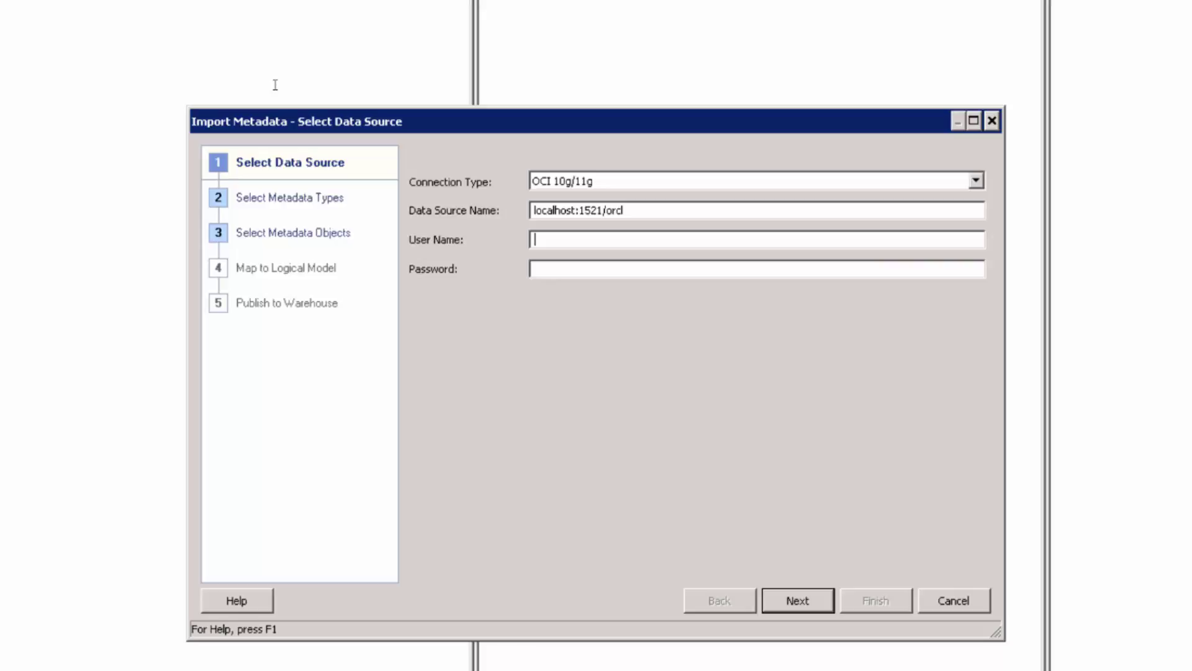
{"action": "type", "text": "source_olap"}
{"action": "key", "text": "Tab"}
{"action": "type", "text": "oracle"}
{"action": "key", "text": "Return"}
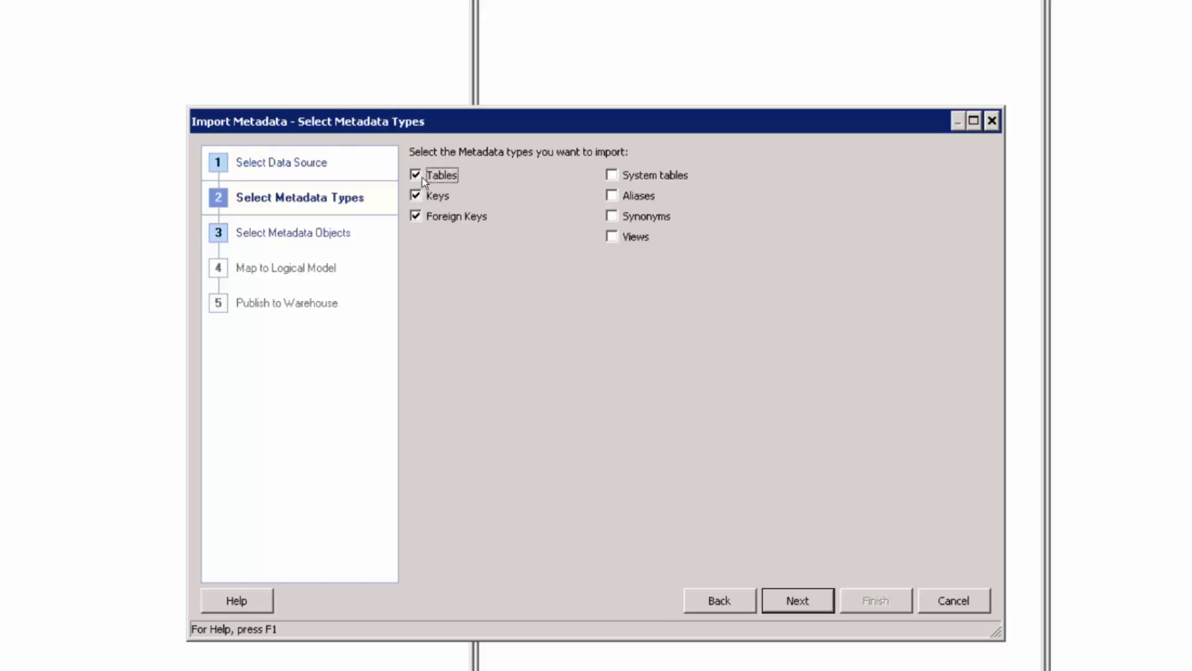
{"action": "left_click", "coordinate": [424, 196]}
From the BISAMPLE schema, import the SAMP_OFFICES_D table, which brings up its connection pool
{"action": "key", "text": "Return"}
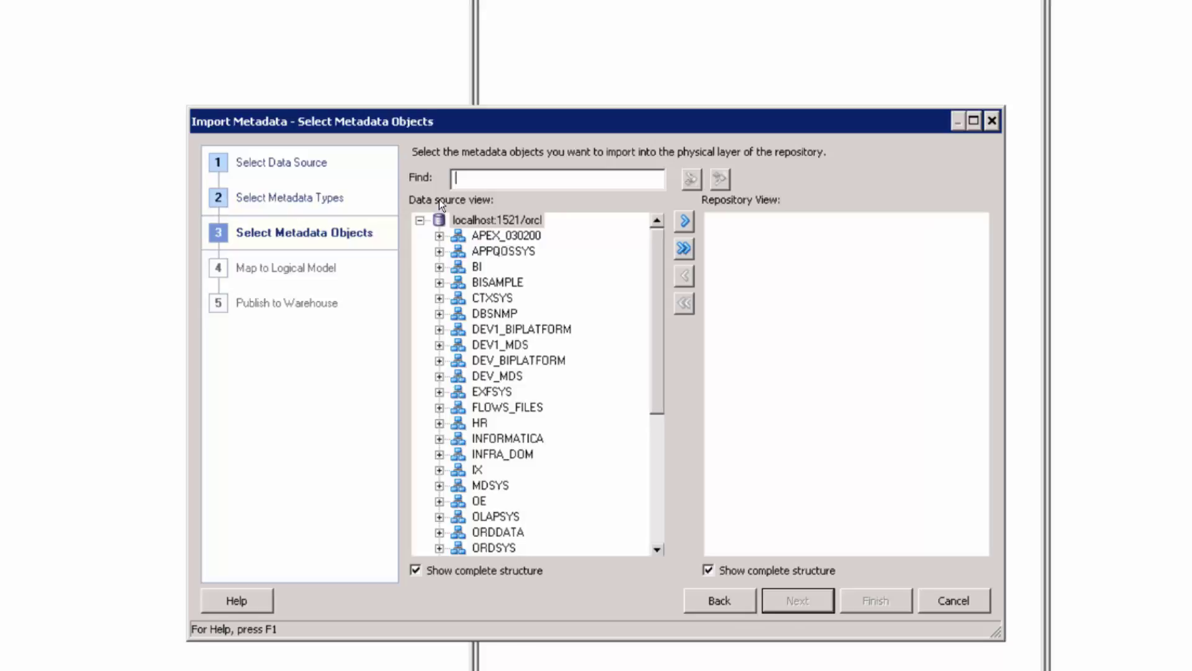
{"action": "left_click", "coordinate": [484, 283]}
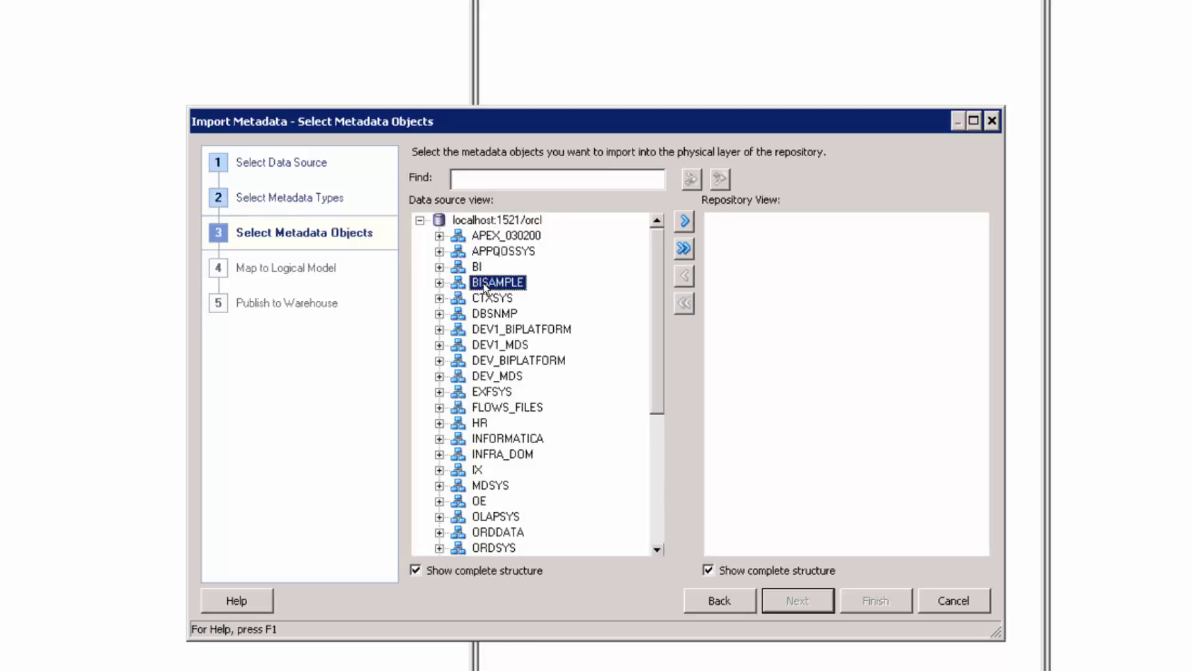
{"action": "left_click", "coordinate": [439, 283]}
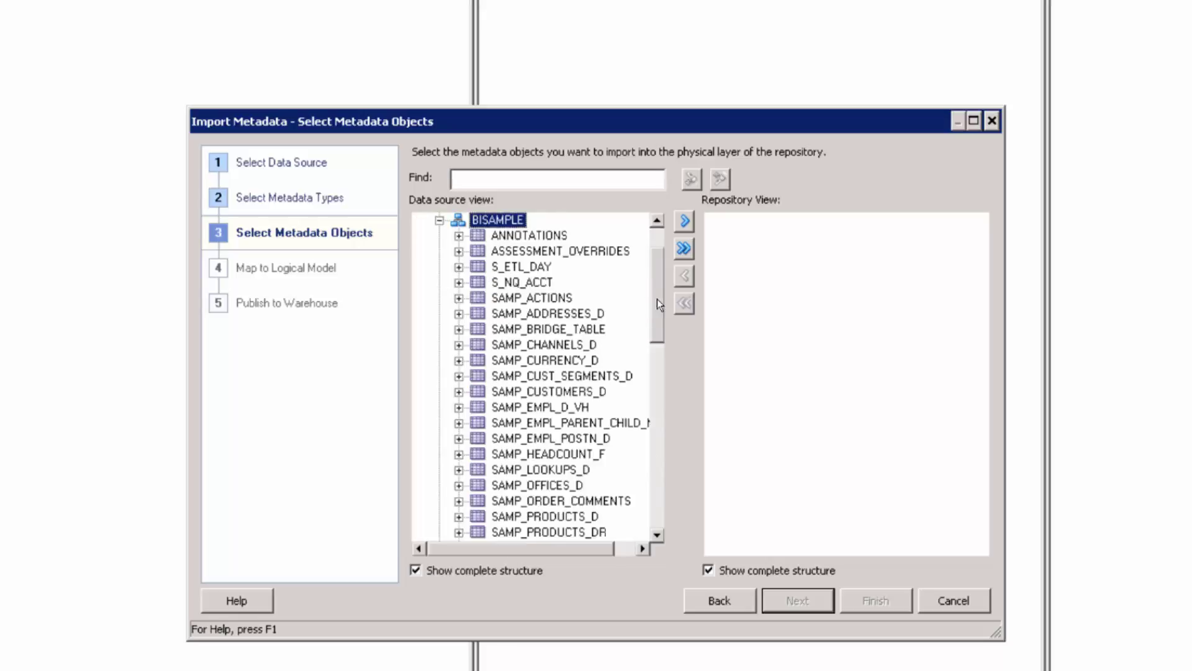
{"action": "left_click_drag", "start_coordinate": [656, 300], "coordinate": [643, 314]}
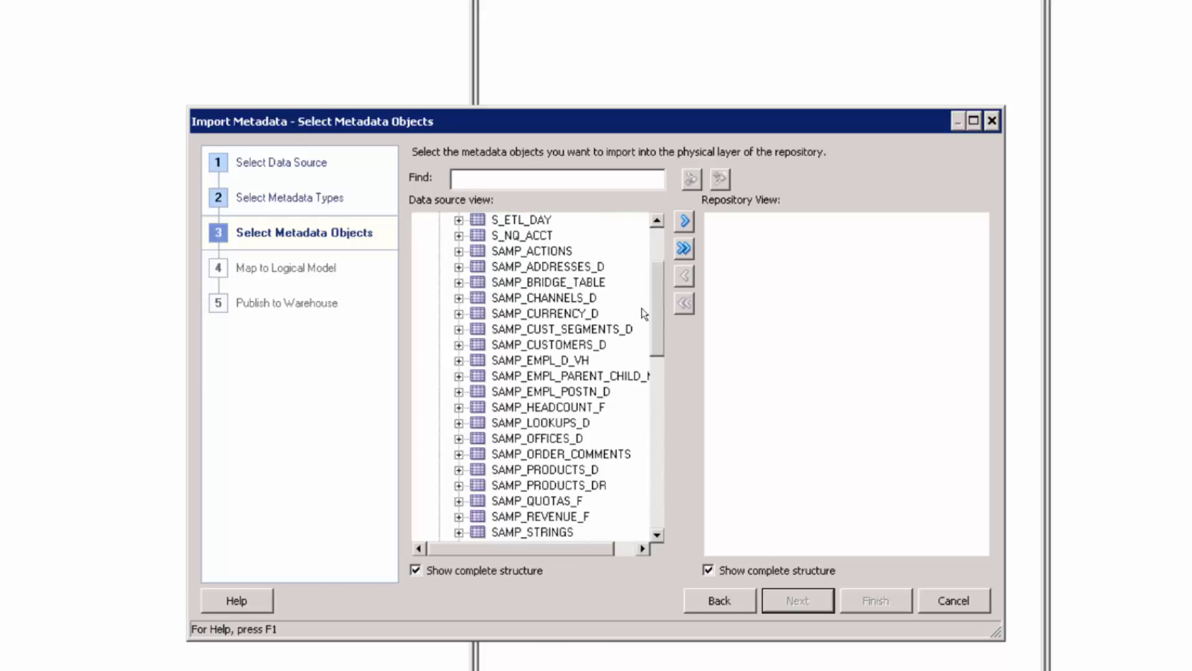
{"action": "left_click", "coordinate": [578, 439]}
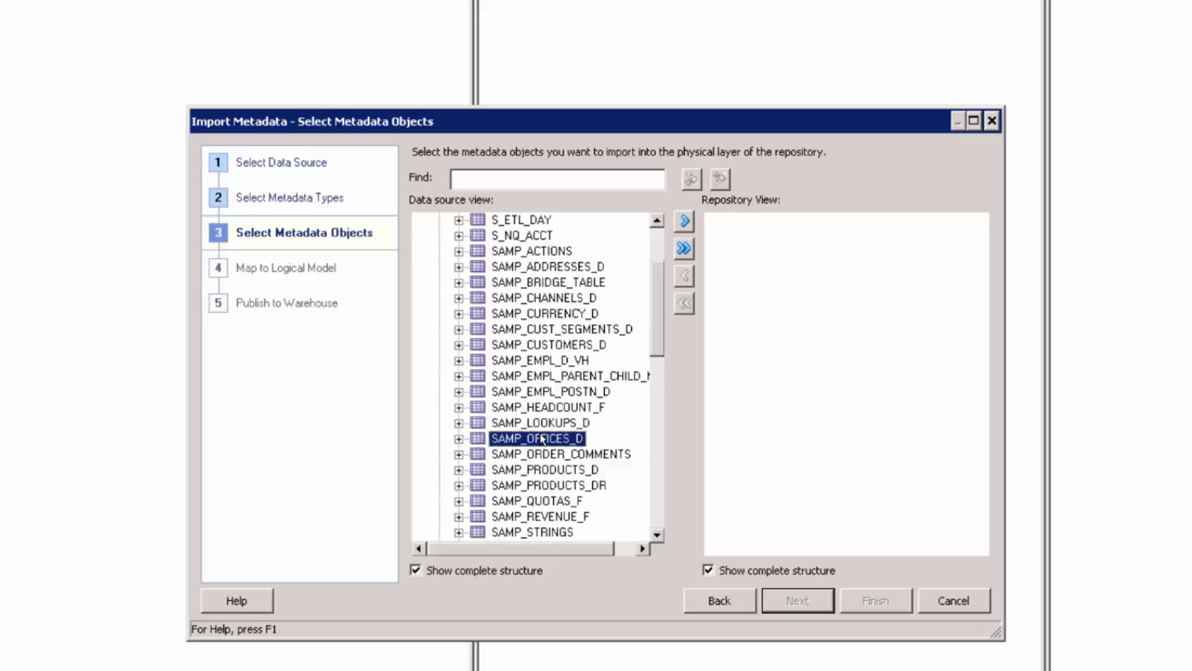
{"action": "left_click", "coordinate": [685, 223]}
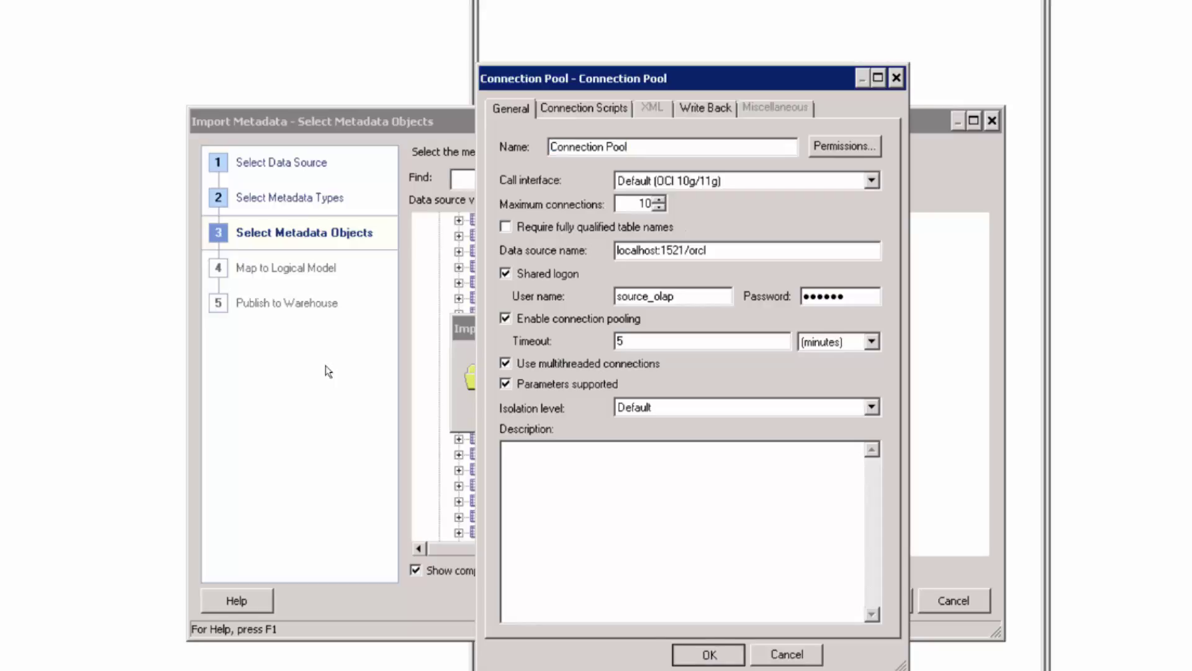
Accept the localhost:1521/orcl connection pool and inspect the imported SAMP_OFFICES_D table
{"action": "left_click", "coordinate": [691, 655]}
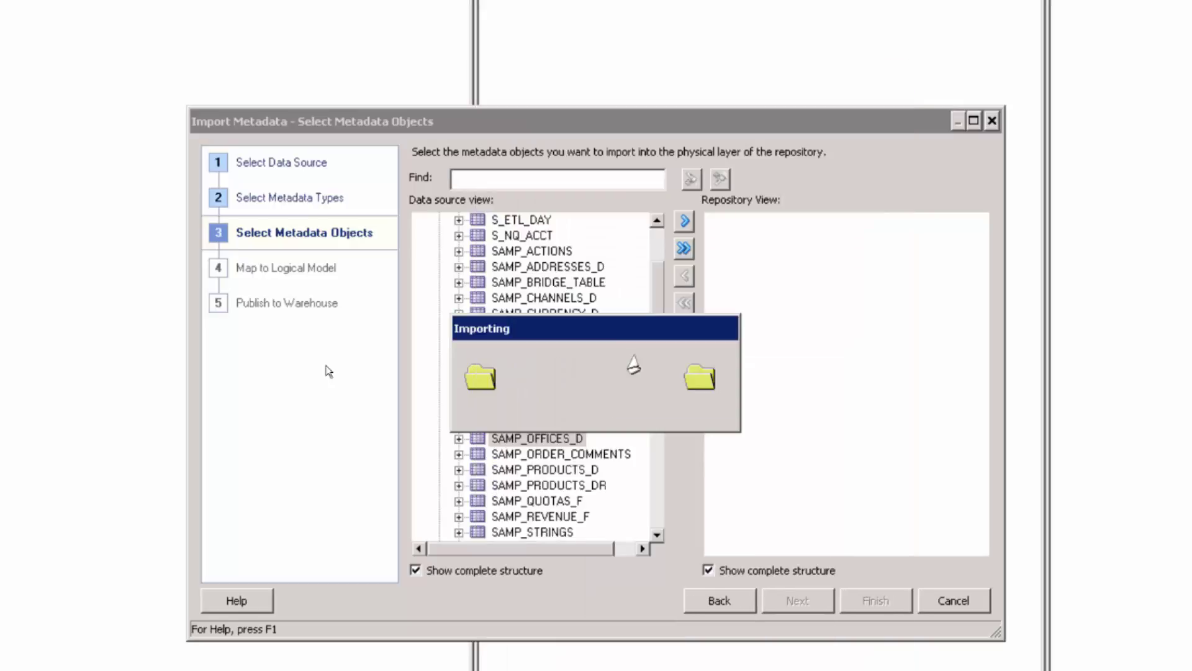
{"action": "left_click", "coordinate": [734, 237]}
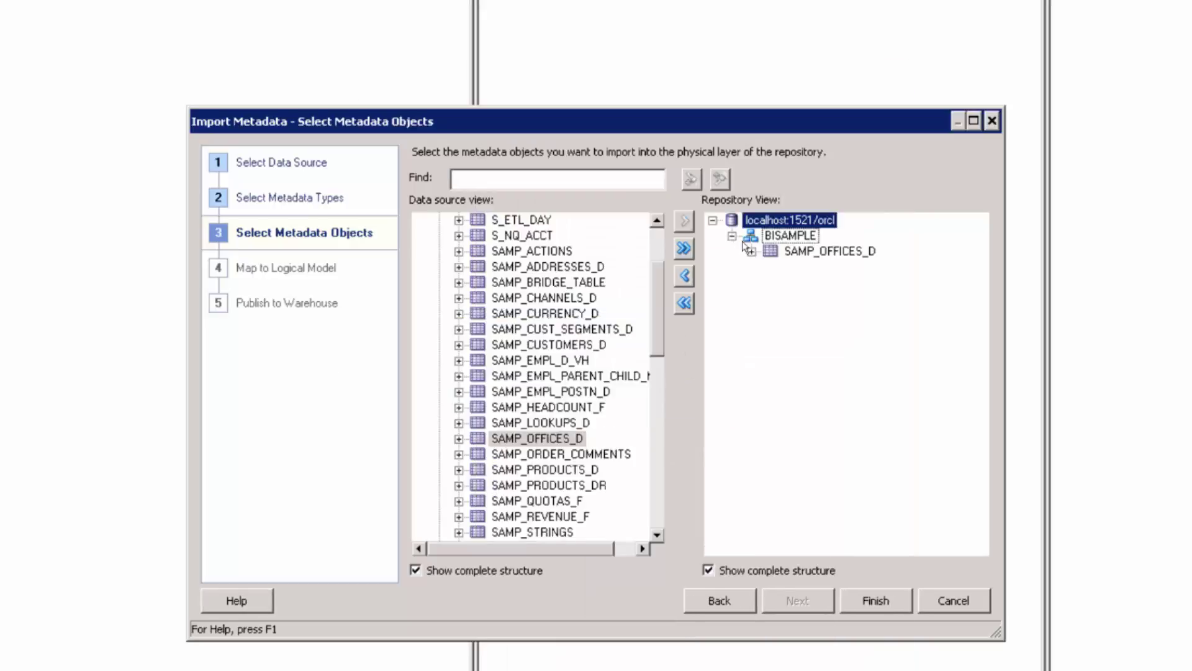
{"action": "left_click", "coordinate": [795, 254]}
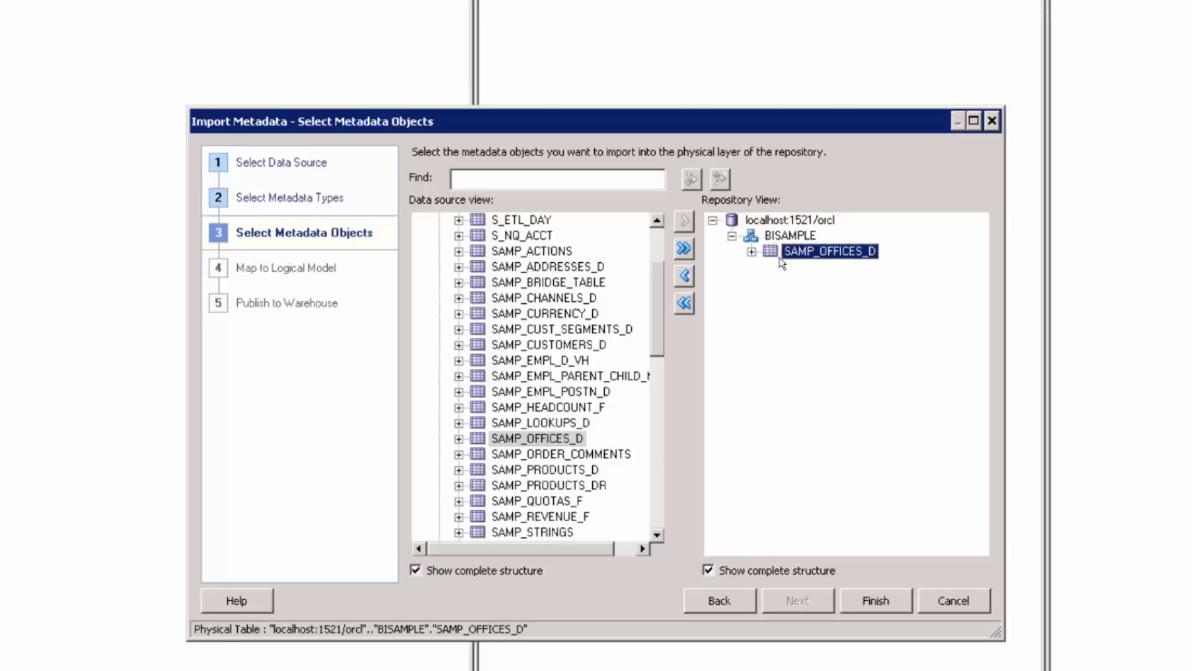
Import the SAMP_CUSTOMERS_D, SAMP_REVENUE_F and SAMP_PRODUCTS_D tables from BISAMPLE
{"action": "scroll", "coordinate": [546, 372], "scroll_direction": "up", "scroll_amount": 3}
{"action": "left_click", "coordinate": [547, 454]}
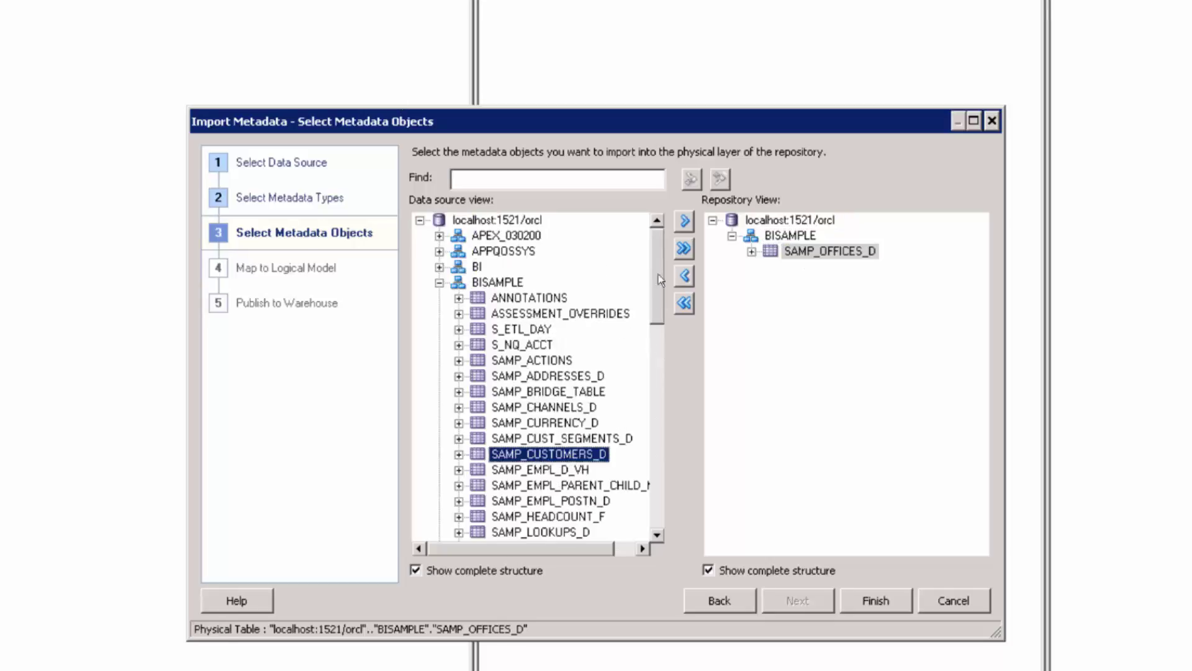
{"action": "left_click", "coordinate": [686, 221]}
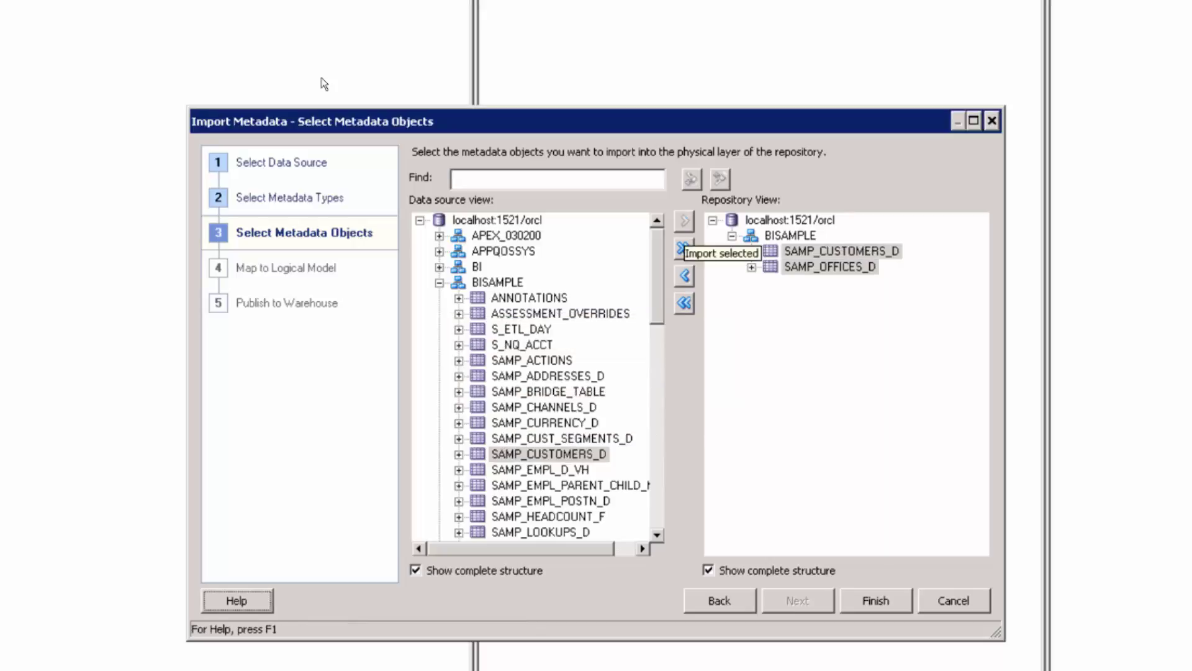
{"action": "scroll", "coordinate": [625, 423], "scroll_direction": "down", "scroll_amount": 2}
{"action": "left_click", "coordinate": [539, 516]}
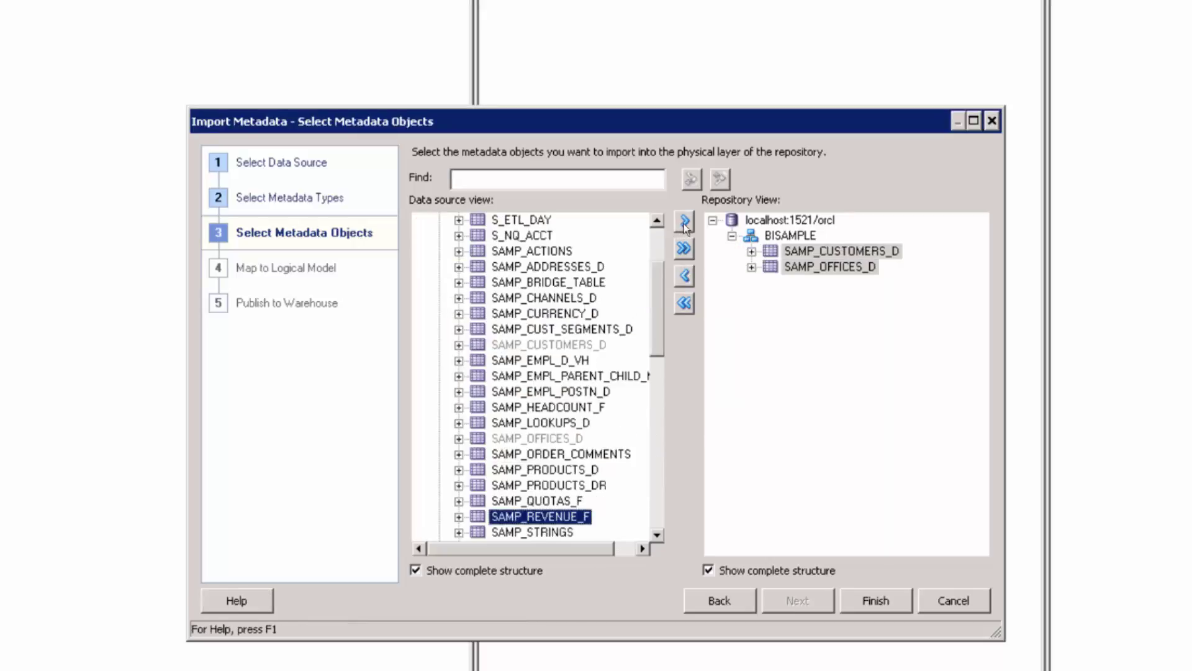
{"action": "left_click", "coordinate": [684, 220]}
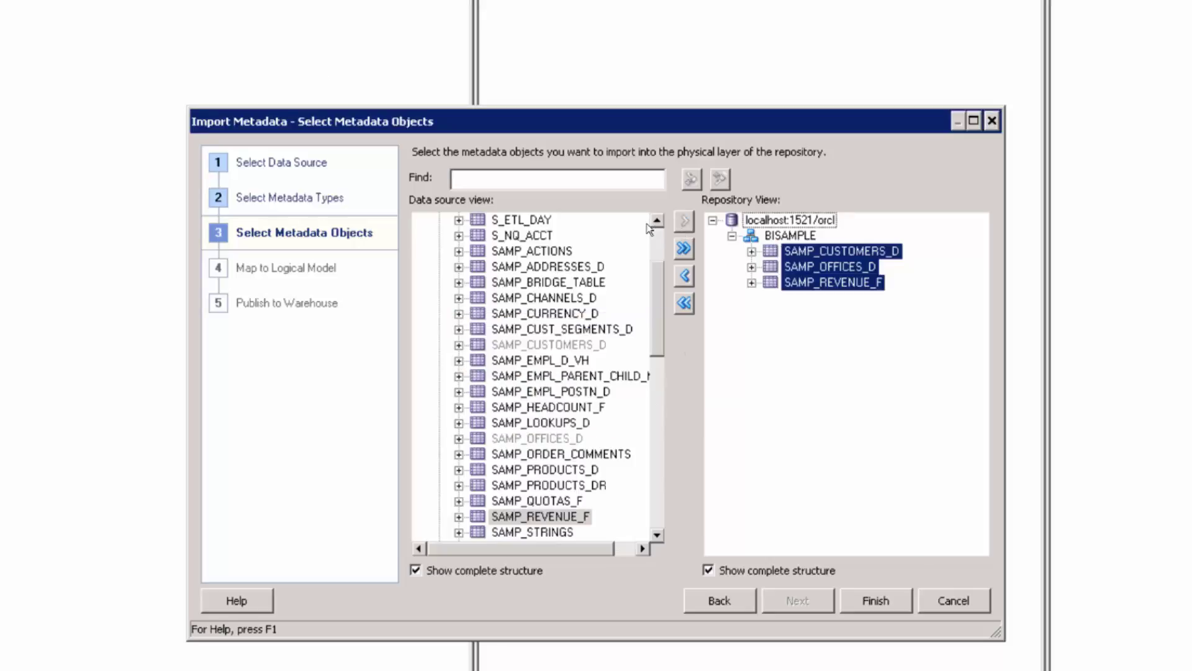
{"action": "left_click", "coordinate": [544, 469]}
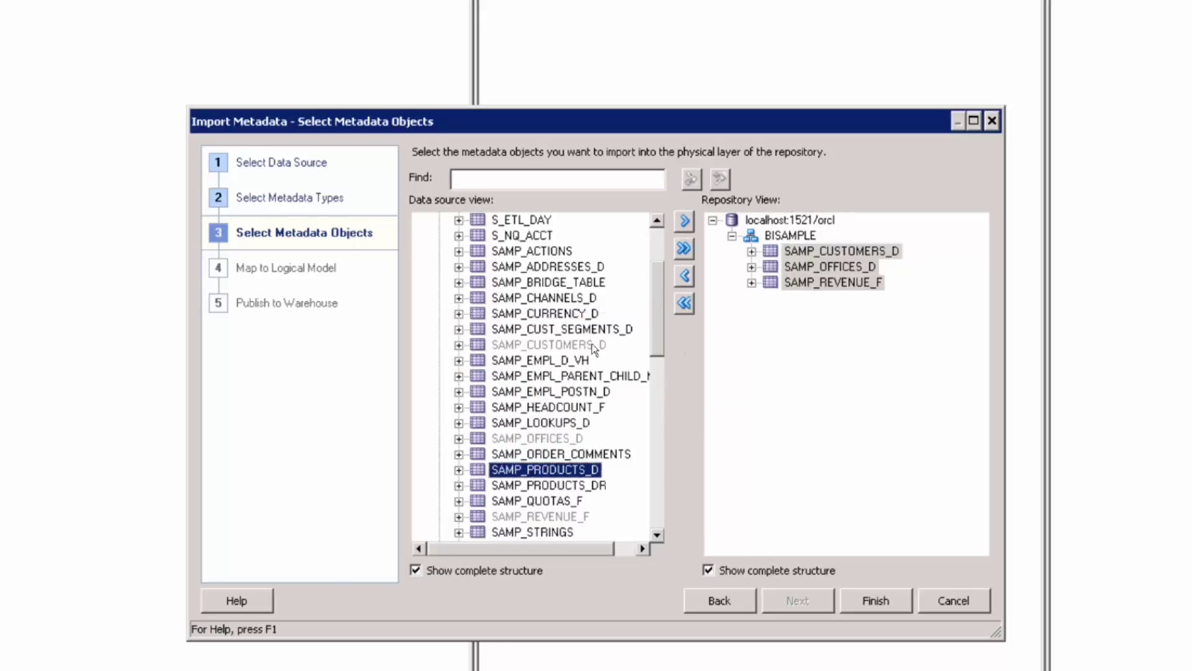
{"action": "left_click", "coordinate": [684, 221]}
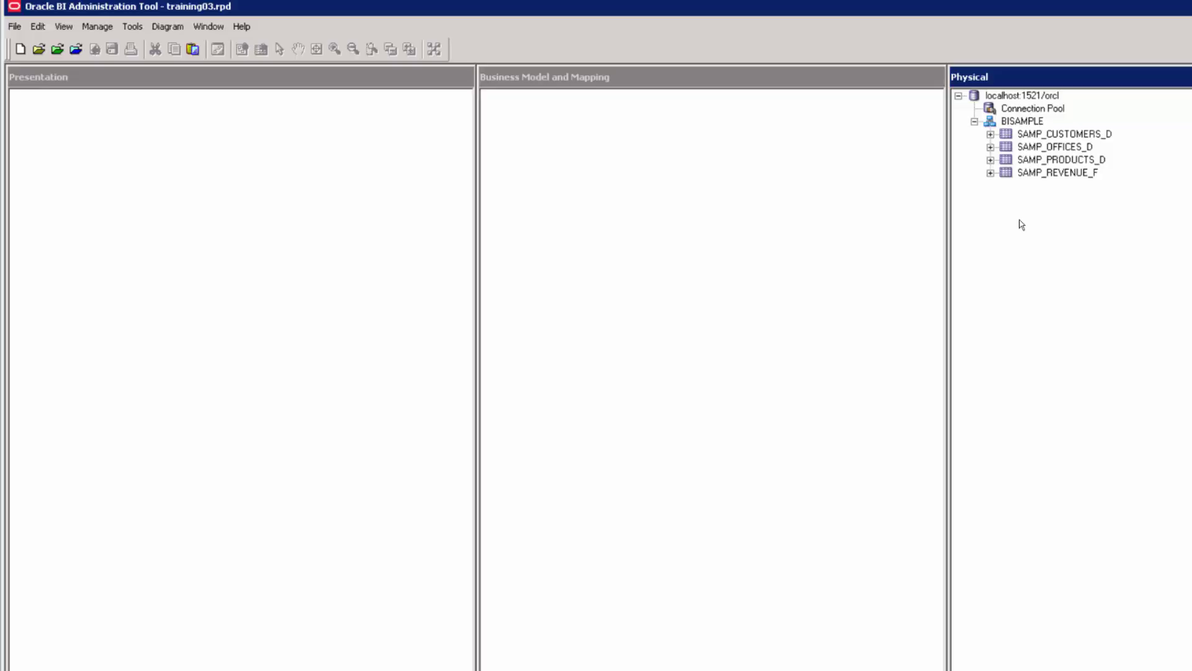
{"action": "left_click", "coordinate": [1022, 121]}
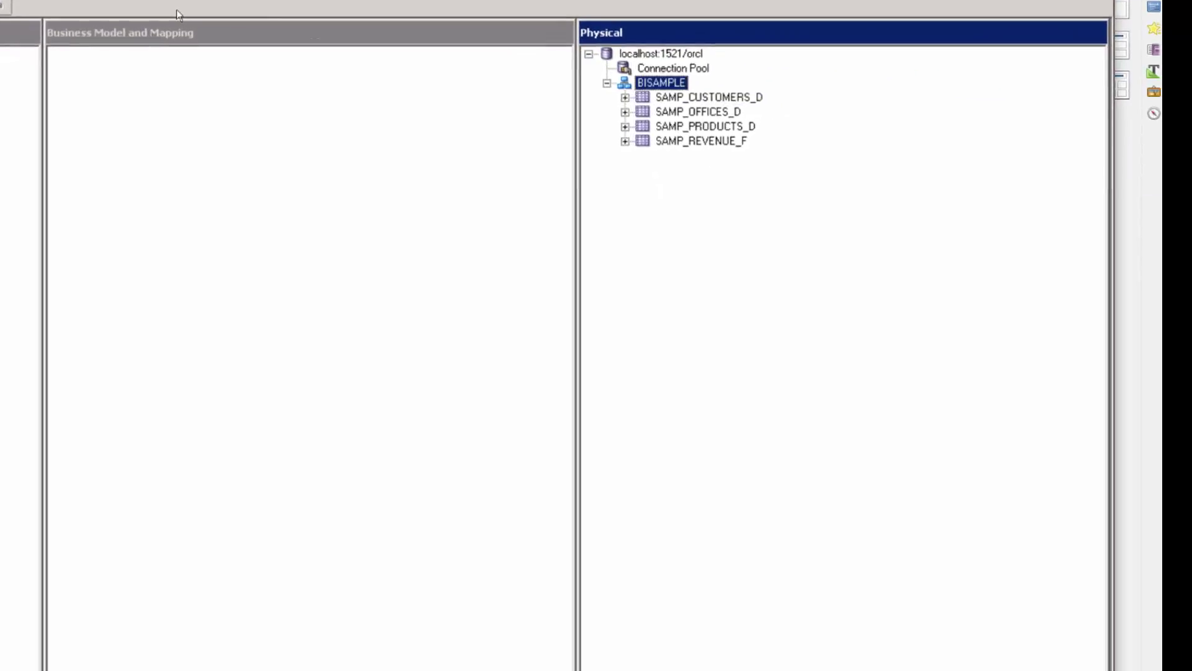
{"action": "right_click", "coordinate": [653, 83]}
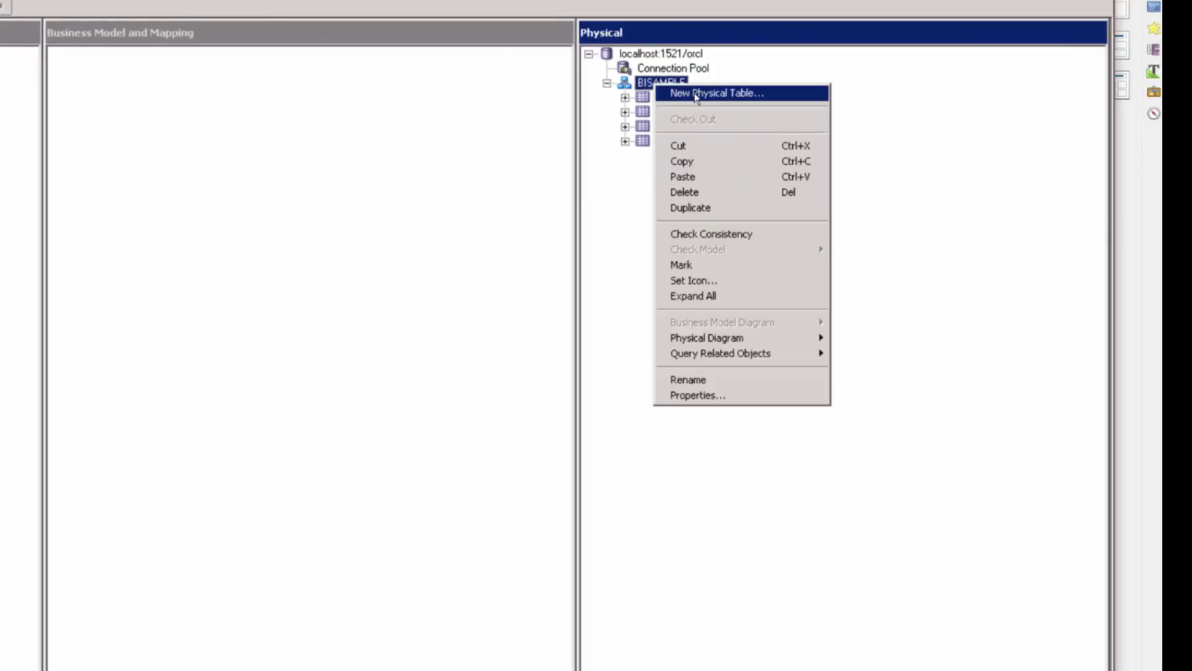
{"action": "left_click", "coordinate": [694, 92]}
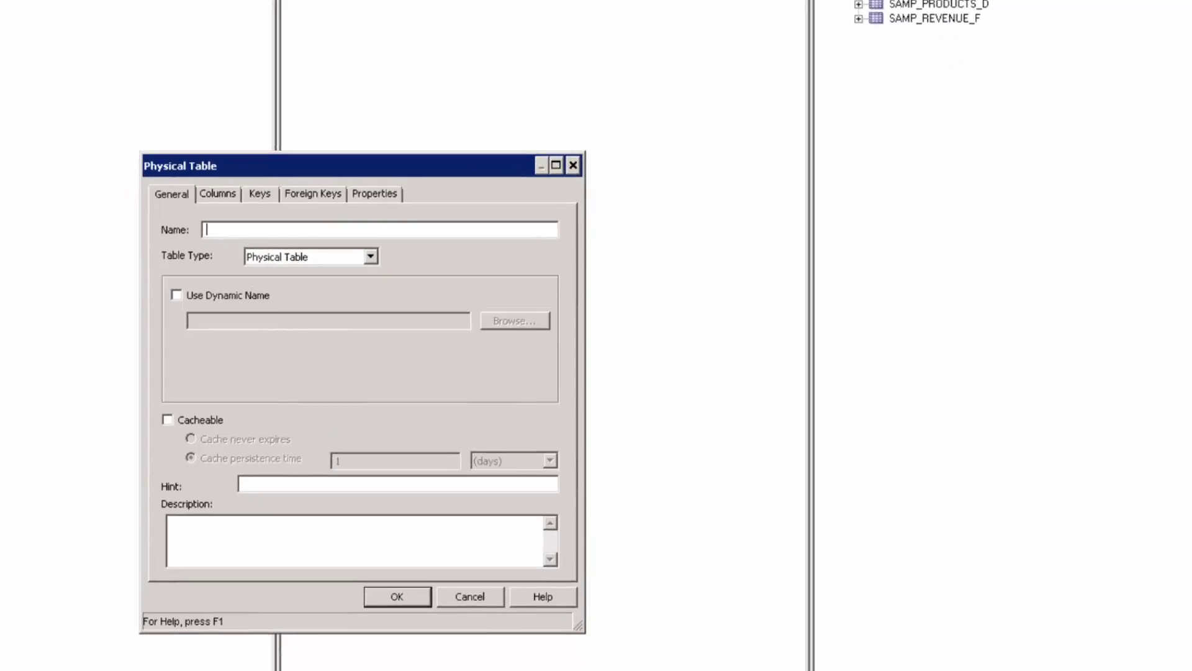
{"action": "left_click", "coordinate": [268, 258]}
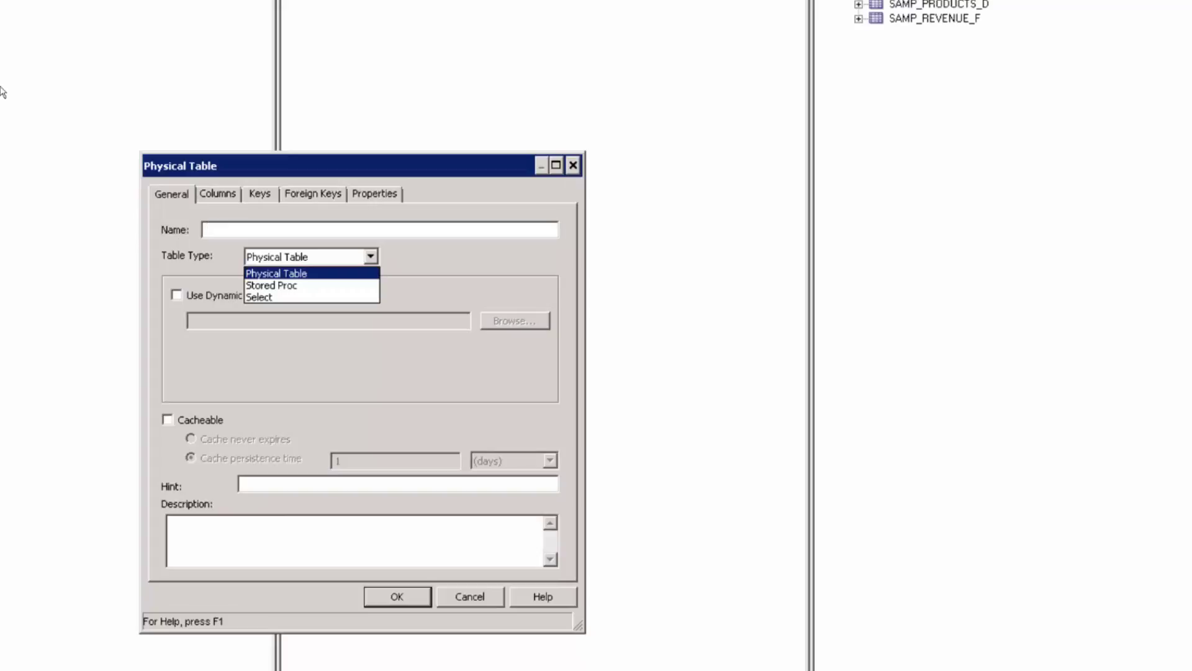
{"action": "left_click", "coordinate": [269, 298]}
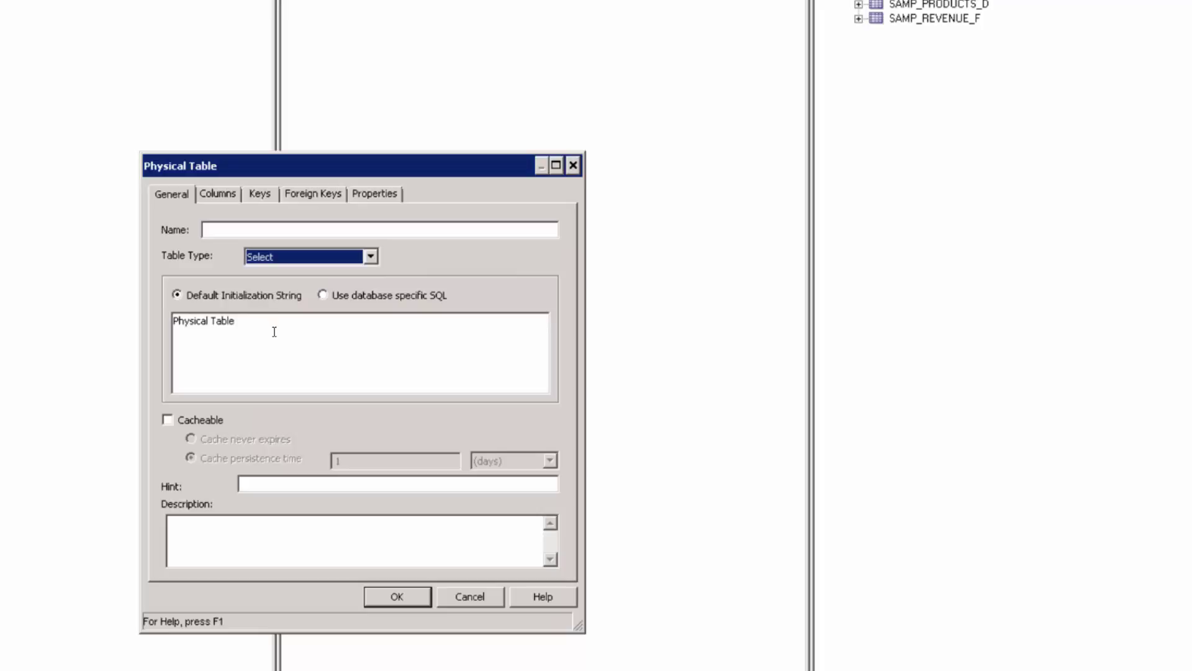
{"action": "left_click", "coordinate": [274, 331]}
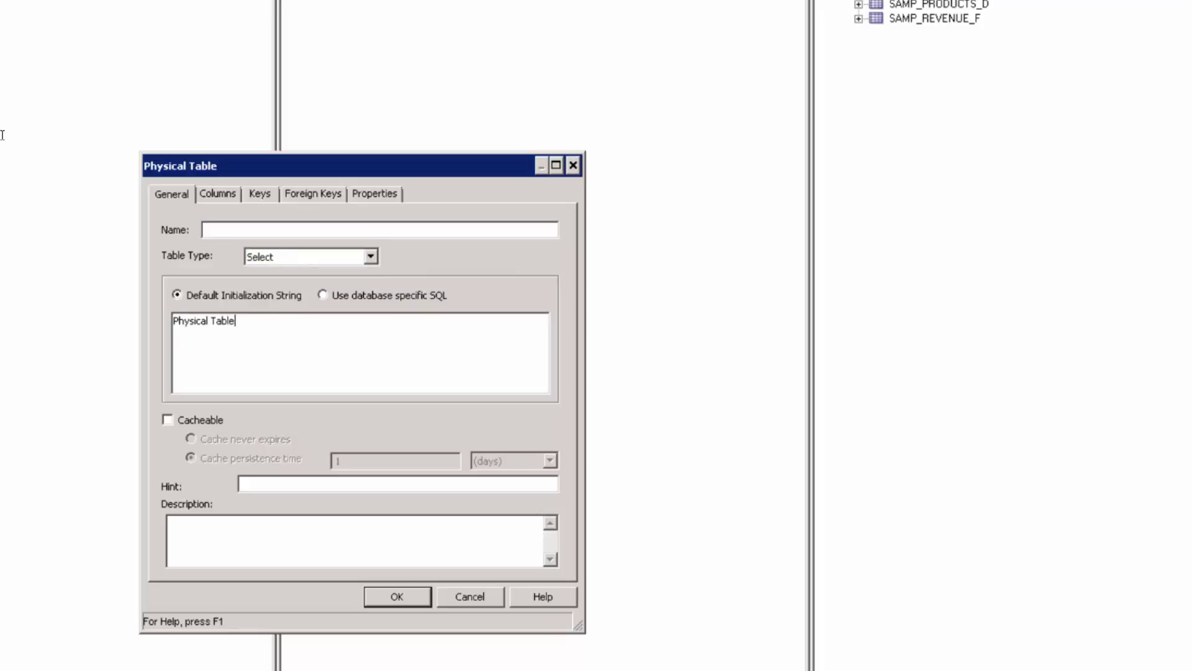
{"action": "left_click_drag", "start_coordinate": [237, 320], "coordinate": [176, 315]}
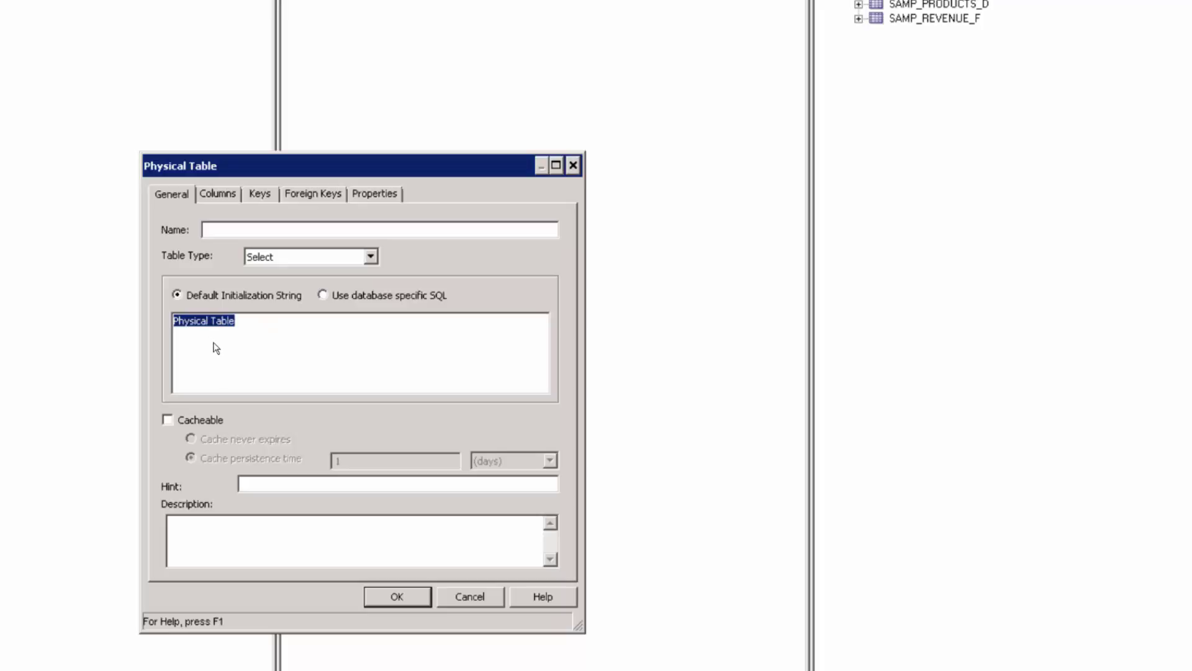
{"action": "key", "text": "Escape"}
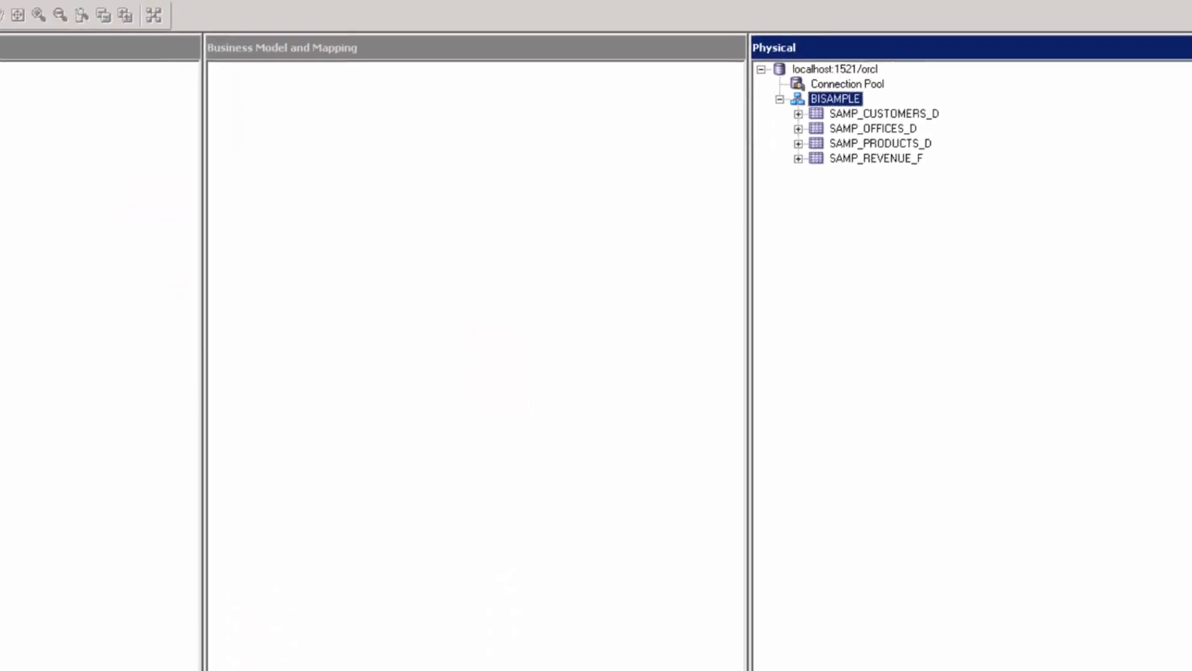
List SAMP_CUSTOMERS_D's columns and try adding a new physical column from its context menu
{"action": "left_click", "coordinate": [798, 114]}
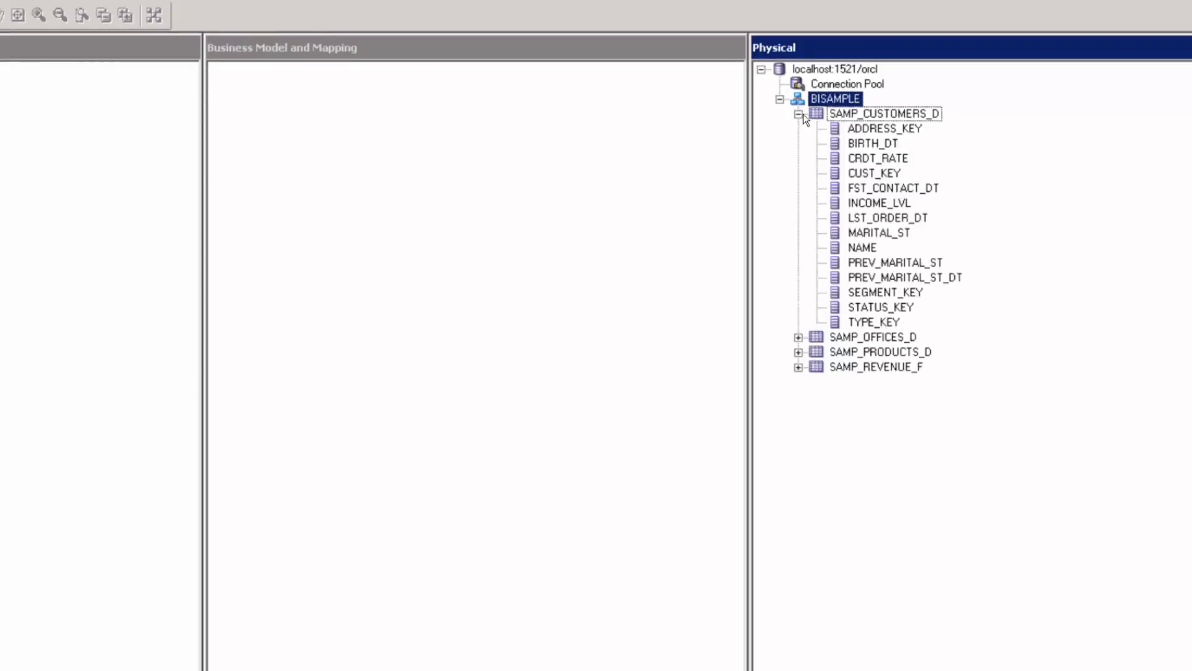
{"action": "left_click", "coordinate": [866, 115]}
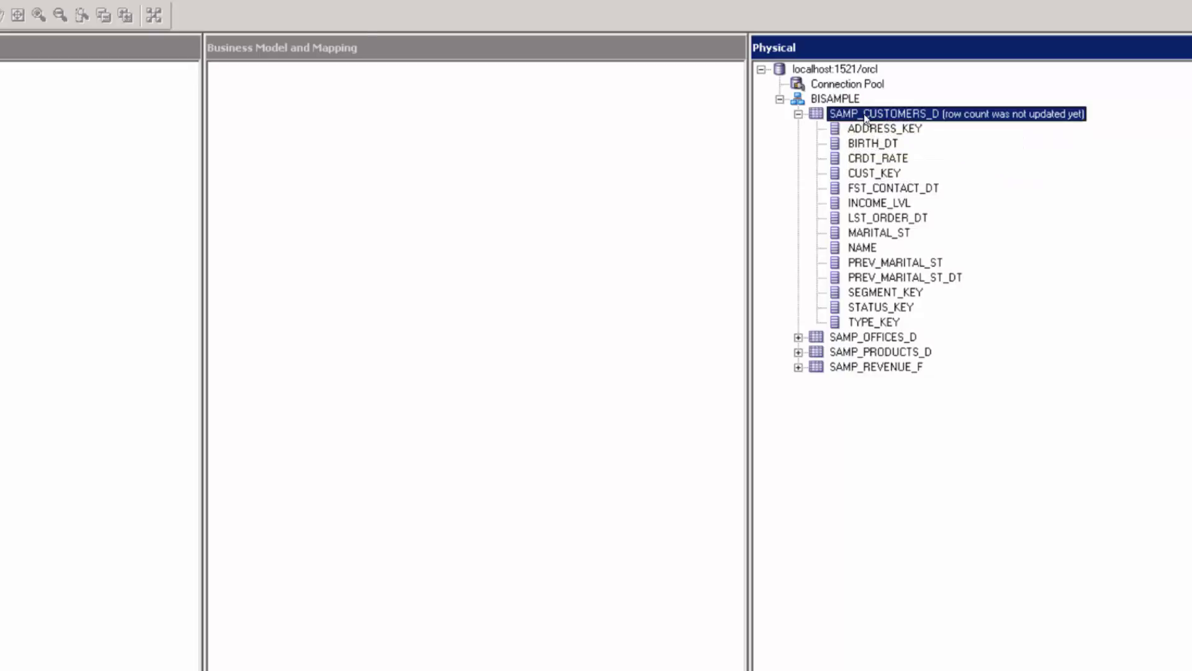
{"action": "key", "text": "shift+F10"}
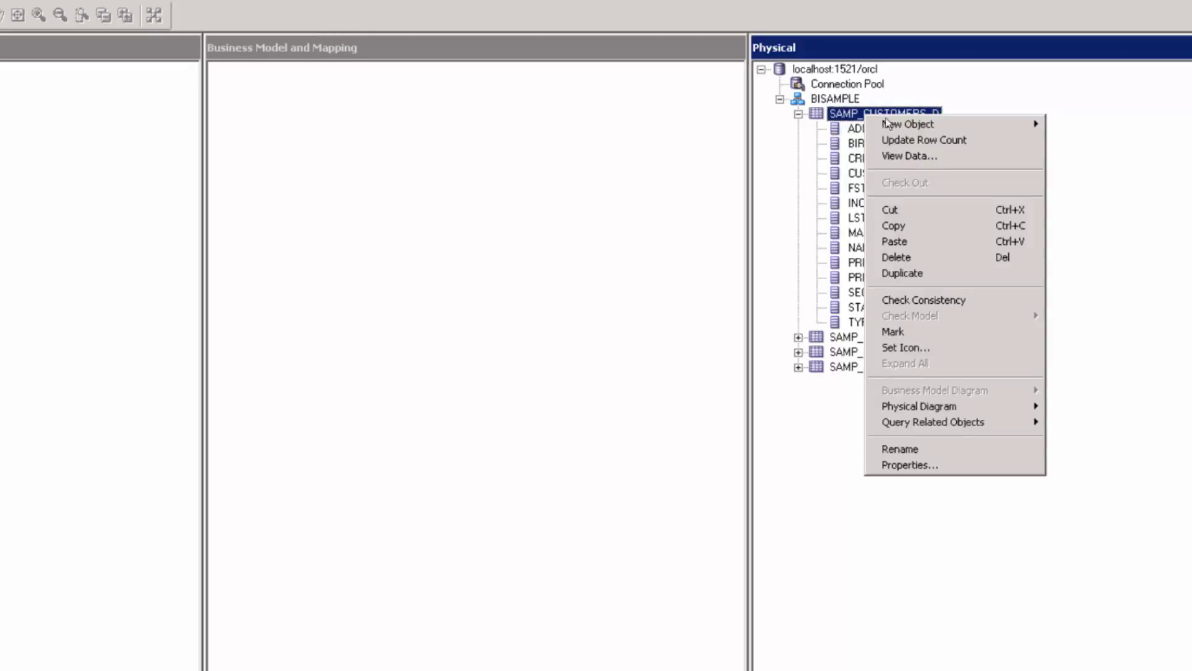
{"action": "mouse_move", "coordinate": [895, 126]}
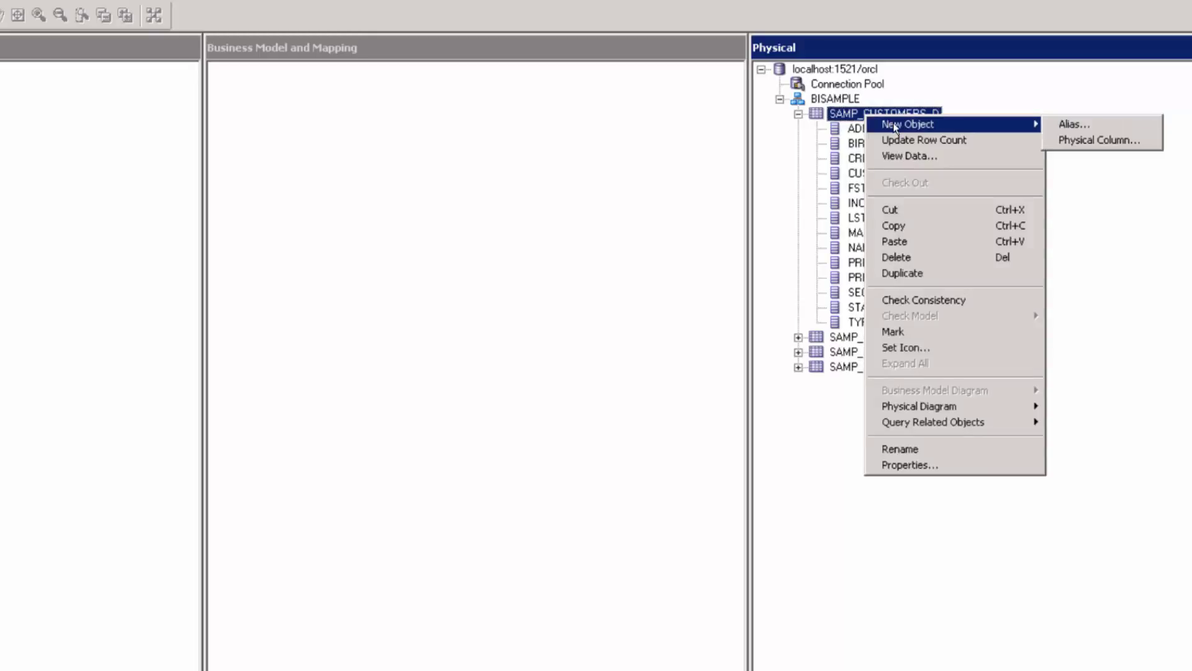
{"action": "left_click", "coordinate": [1091, 141]}
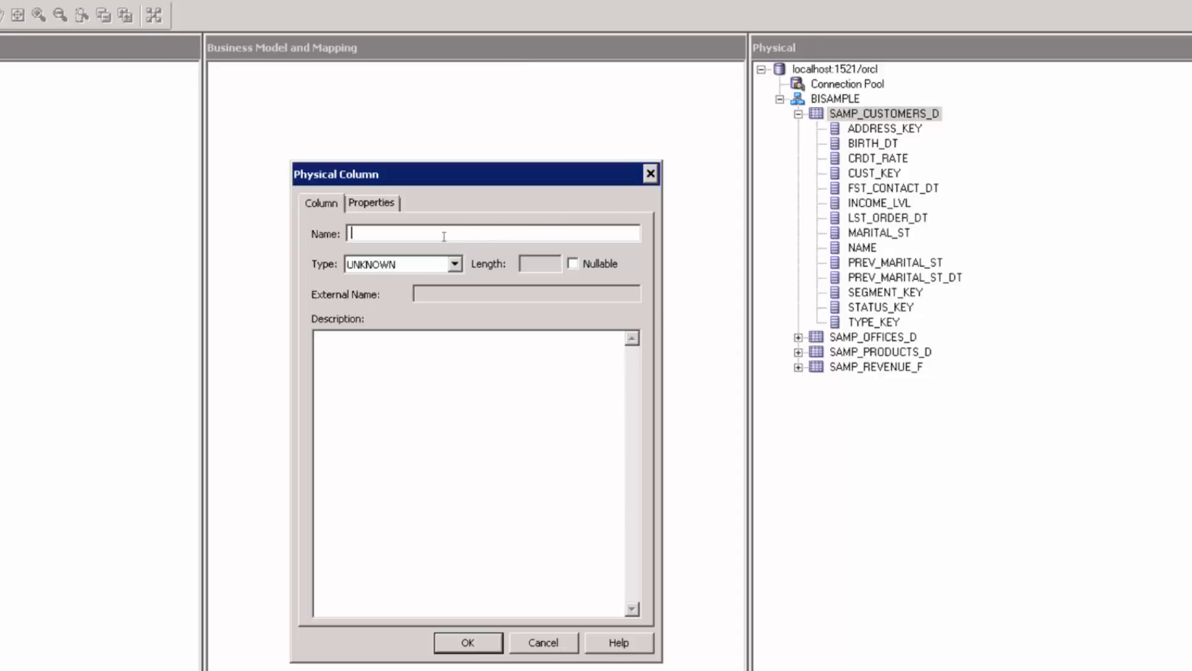
{"action": "left_click", "coordinate": [437, 263]}
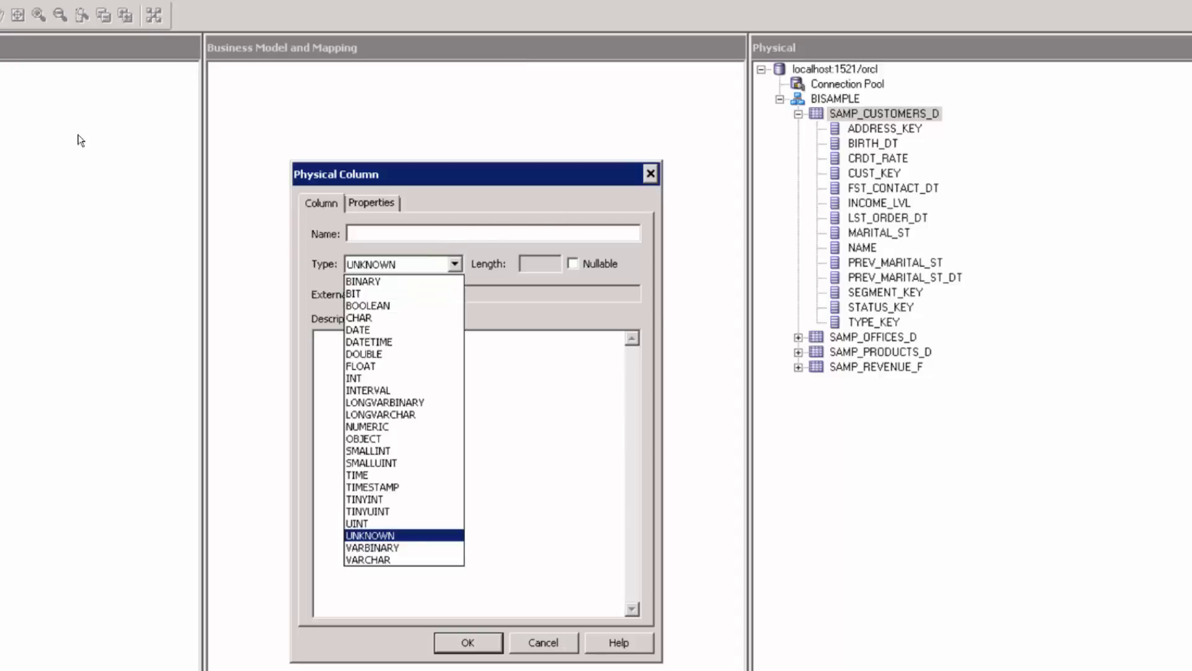
{"action": "key", "text": "Return"}
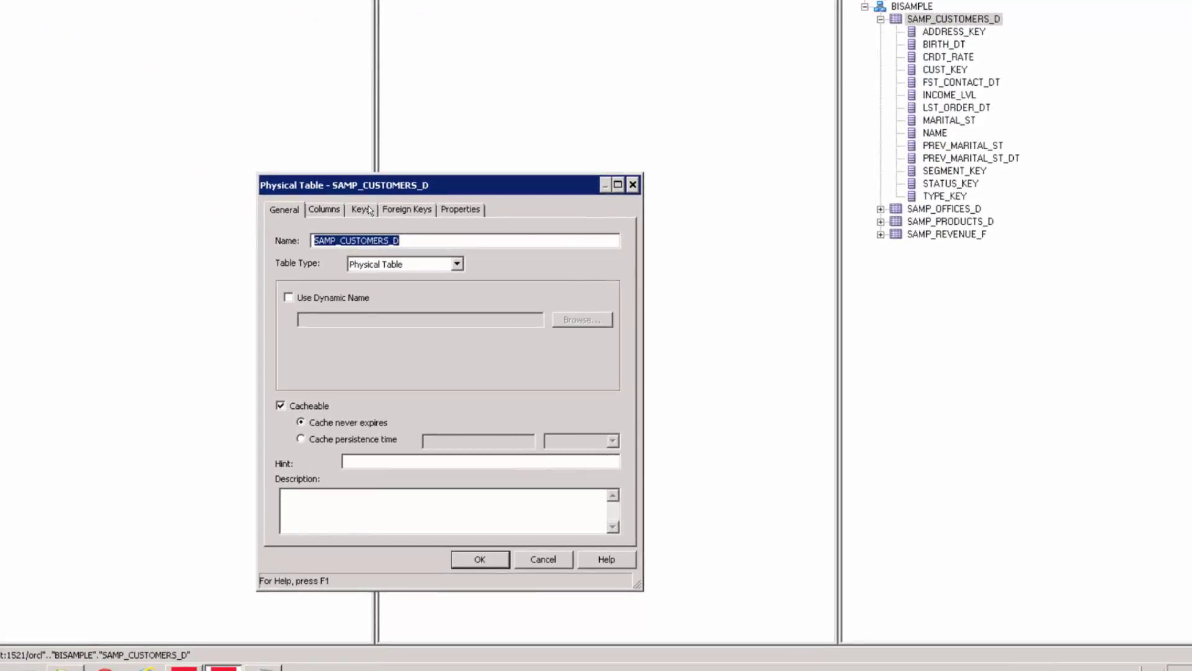
Define CUST_KEY as the primary key of SAMP_CUSTOMERS_D
{"action": "left_click", "coordinate": [372, 209]}
{"action": "left_click", "coordinate": [315, 274]}
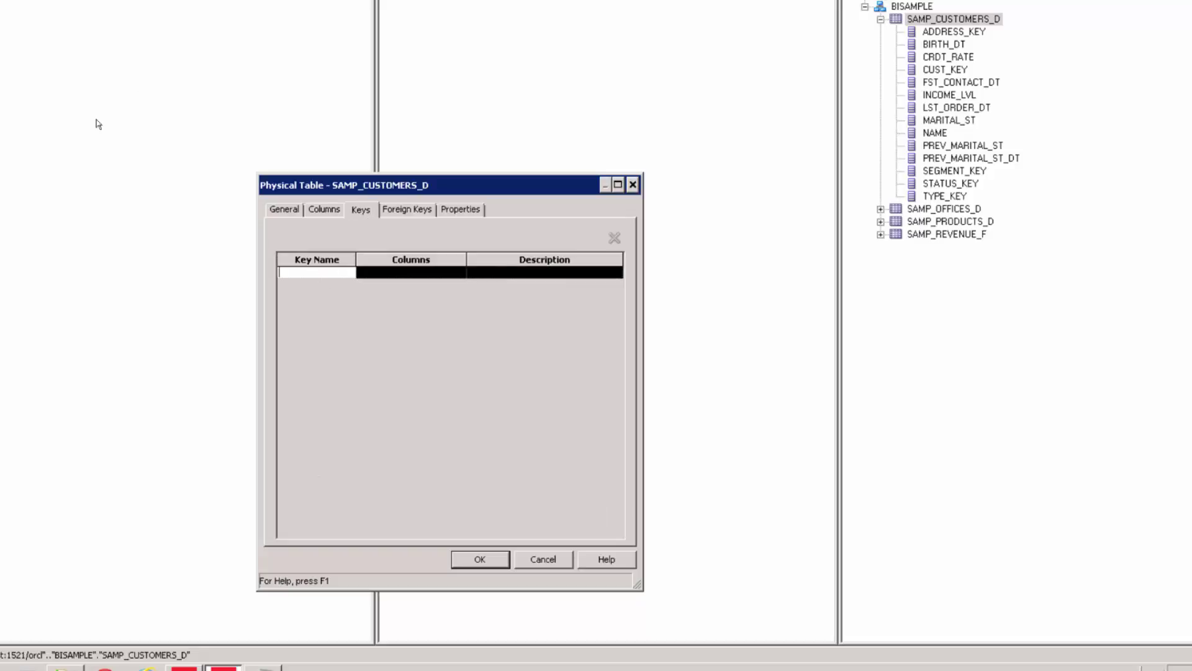
{"action": "left_click", "coordinate": [465, 560]}
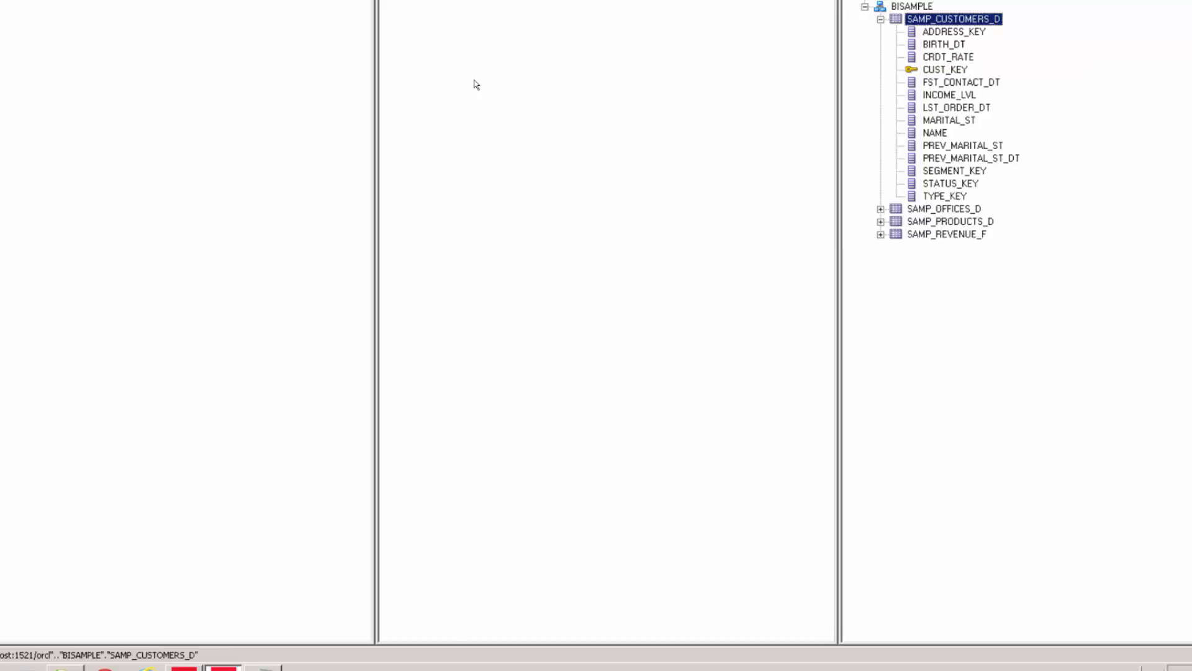
Add an office_key primary key on OFFICE_KEY for SAMP_OFFICES_D
{"action": "left_click", "coordinate": [880, 209]}
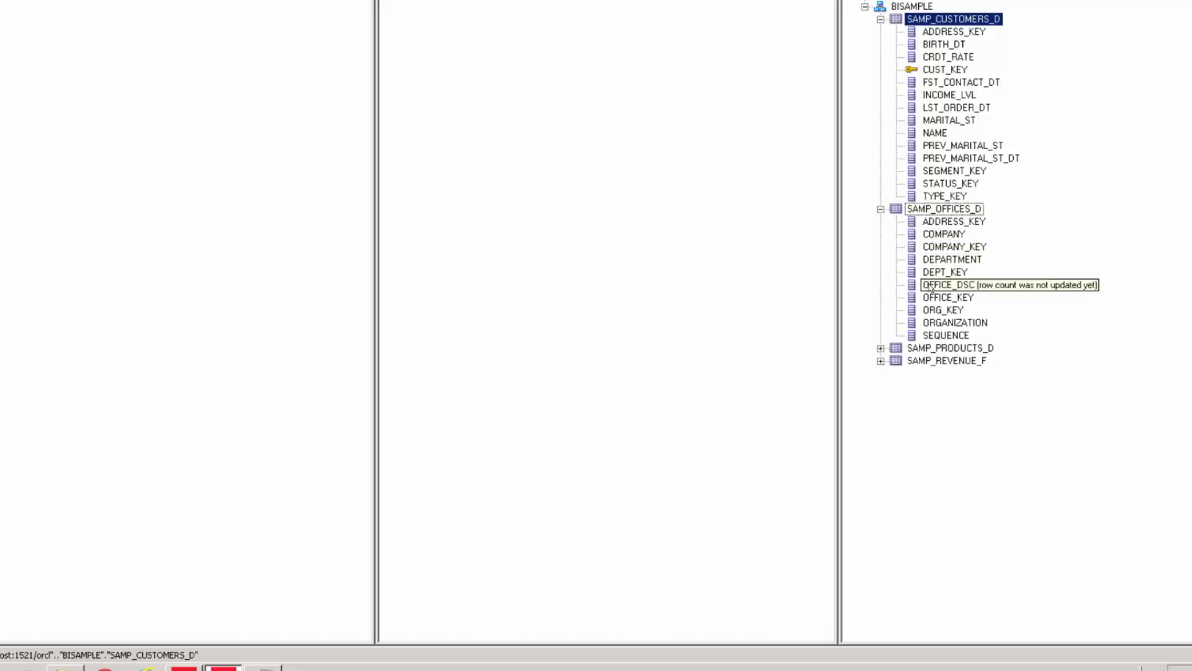
{"action": "left_click", "coordinate": [947, 301]}
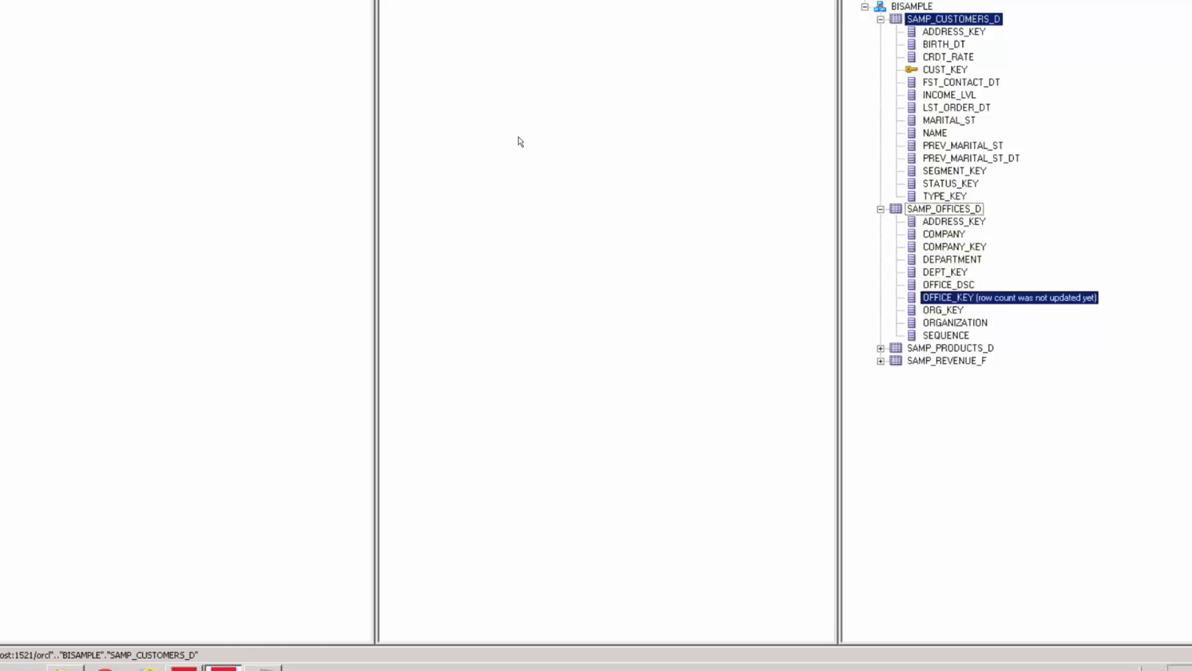
{"action": "double_click", "coordinate": [923, 211]}
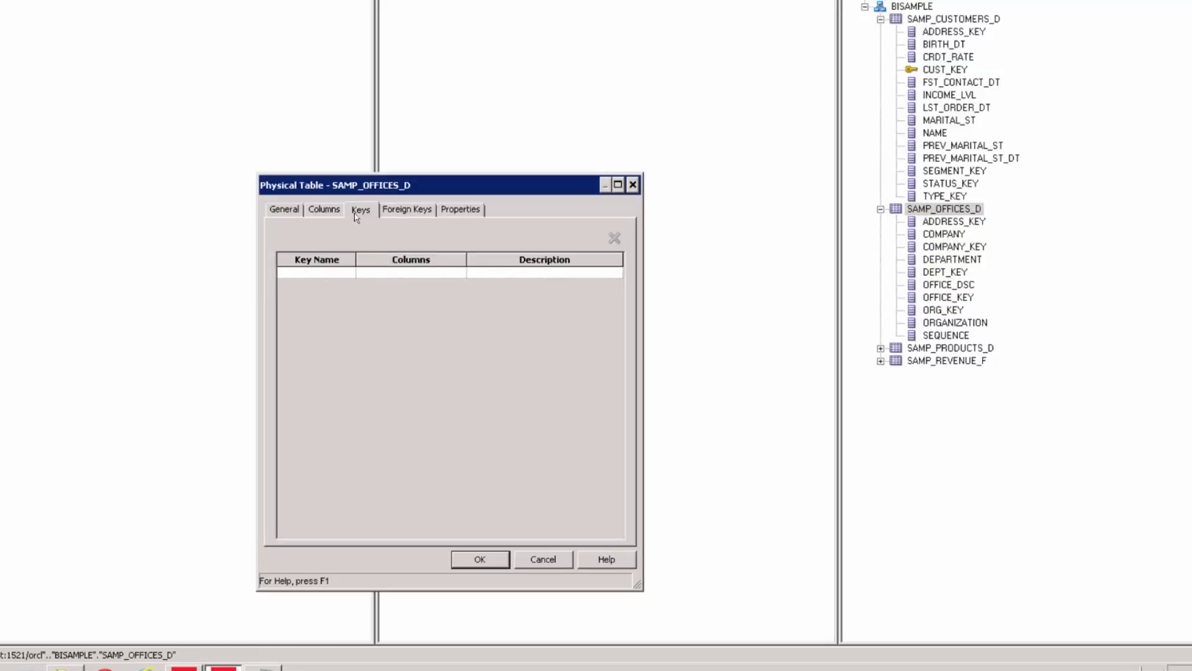
{"action": "left_click", "coordinate": [318, 274]}
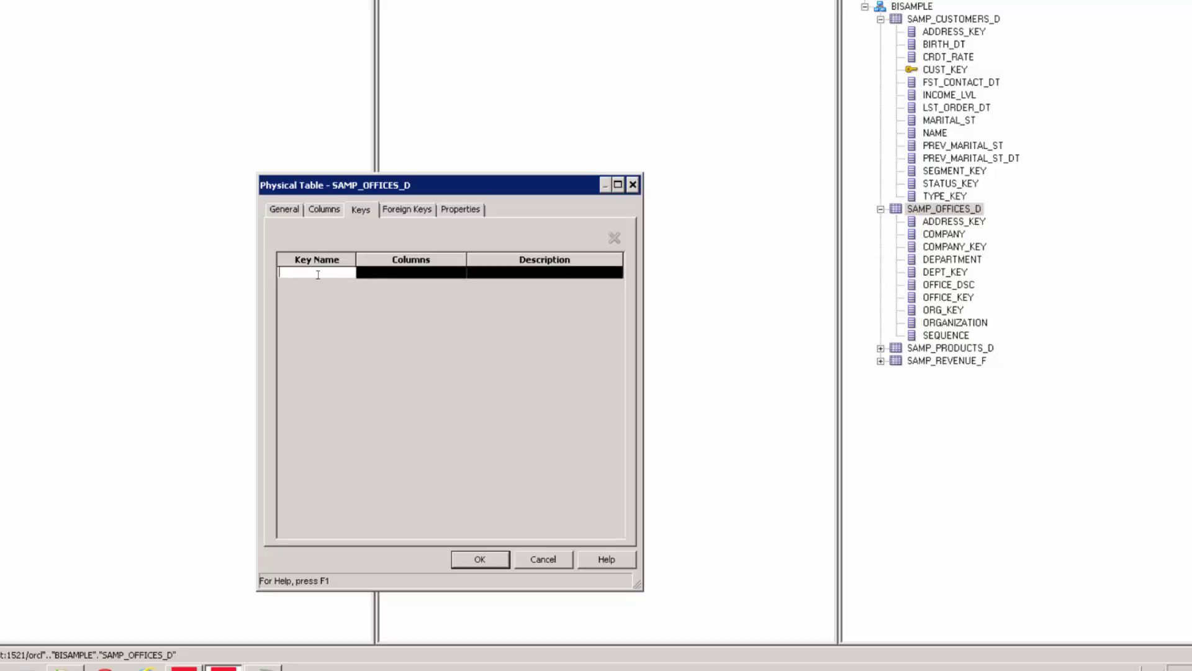
{"action": "type", "text": "office_key"}
{"action": "key", "text": "Return"}
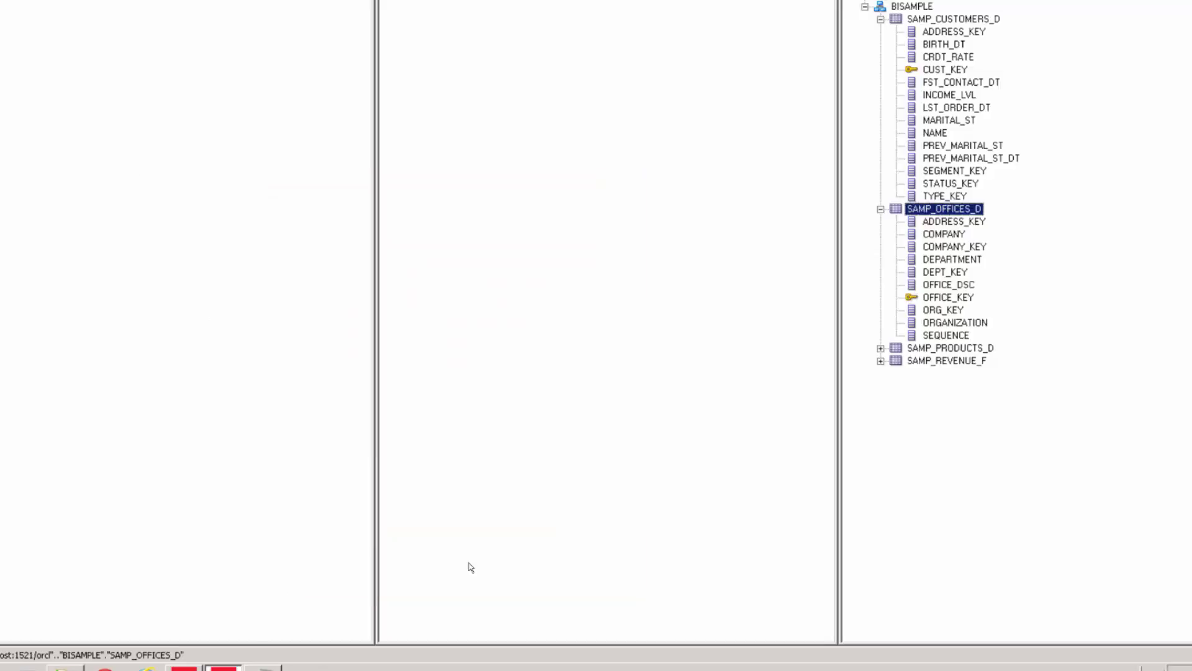
{"action": "left_click", "coordinate": [914, 302]}
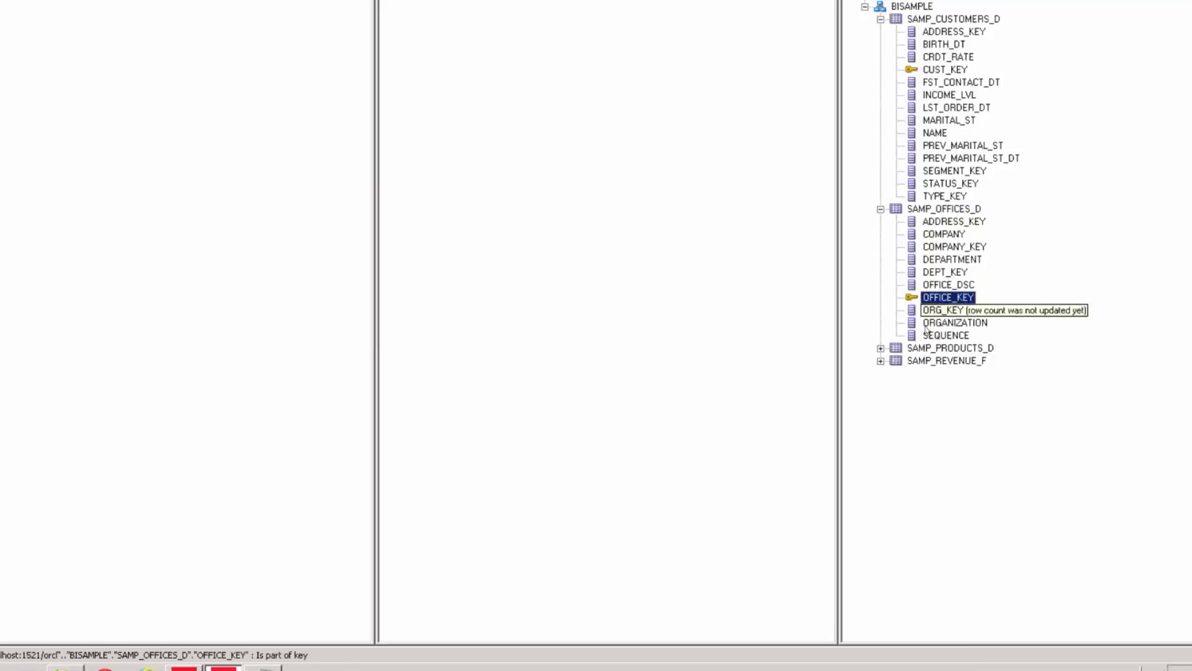
Add a prod_key primary key on PROD_KEY for SAMP_PRODUCTS_D
{"action": "left_click", "coordinate": [950, 348]}
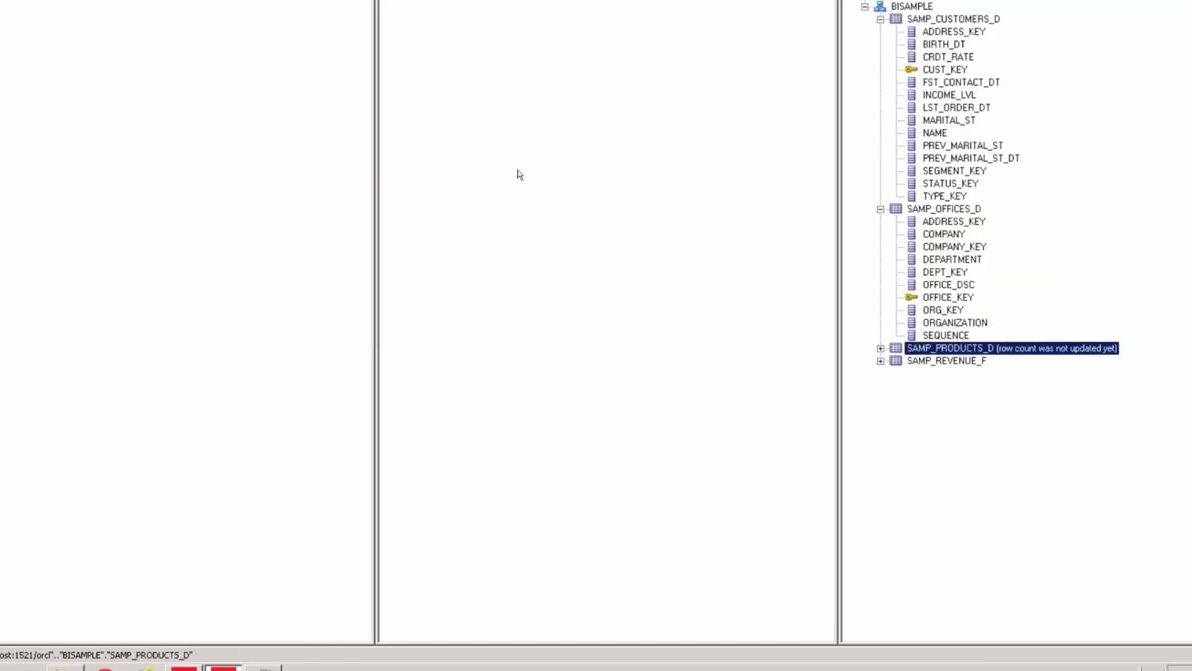
{"action": "left_click", "coordinate": [881, 348]}
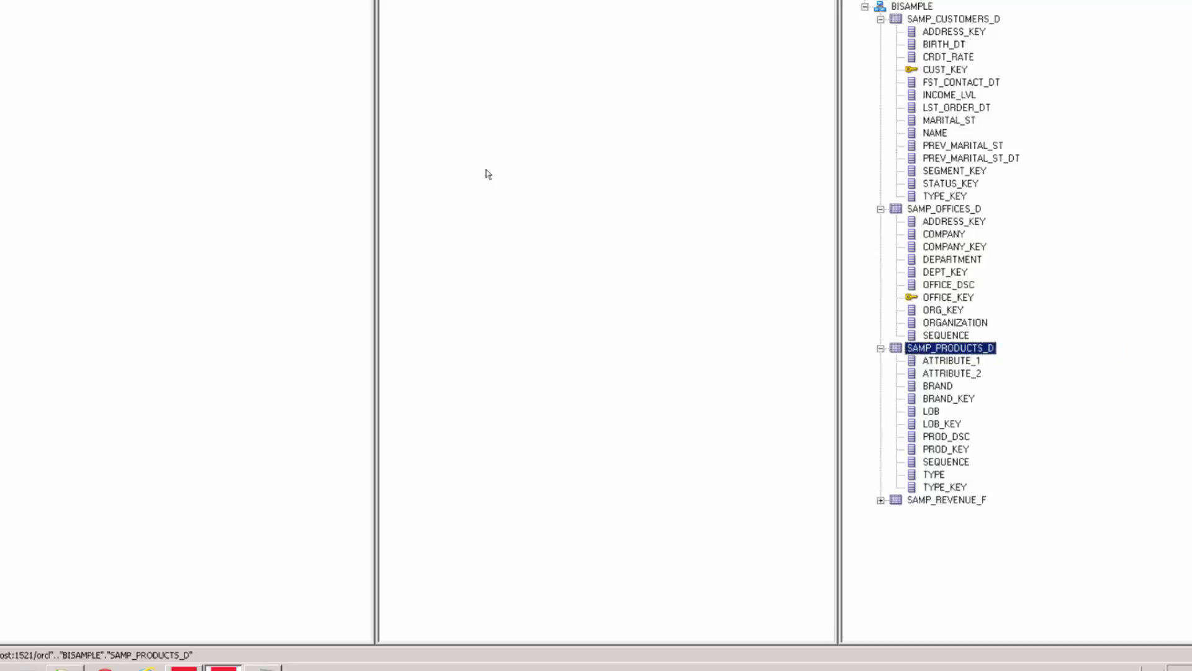
{"action": "left_click", "coordinate": [303, 273]}
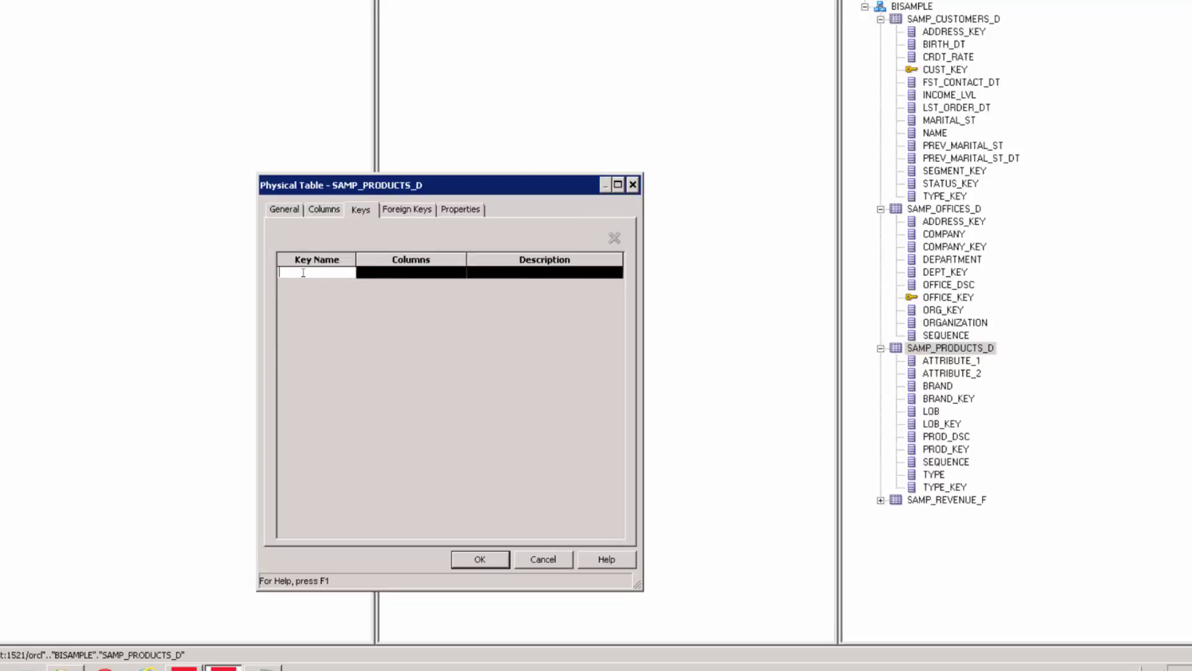
{"action": "type", "text": "prod_key"}
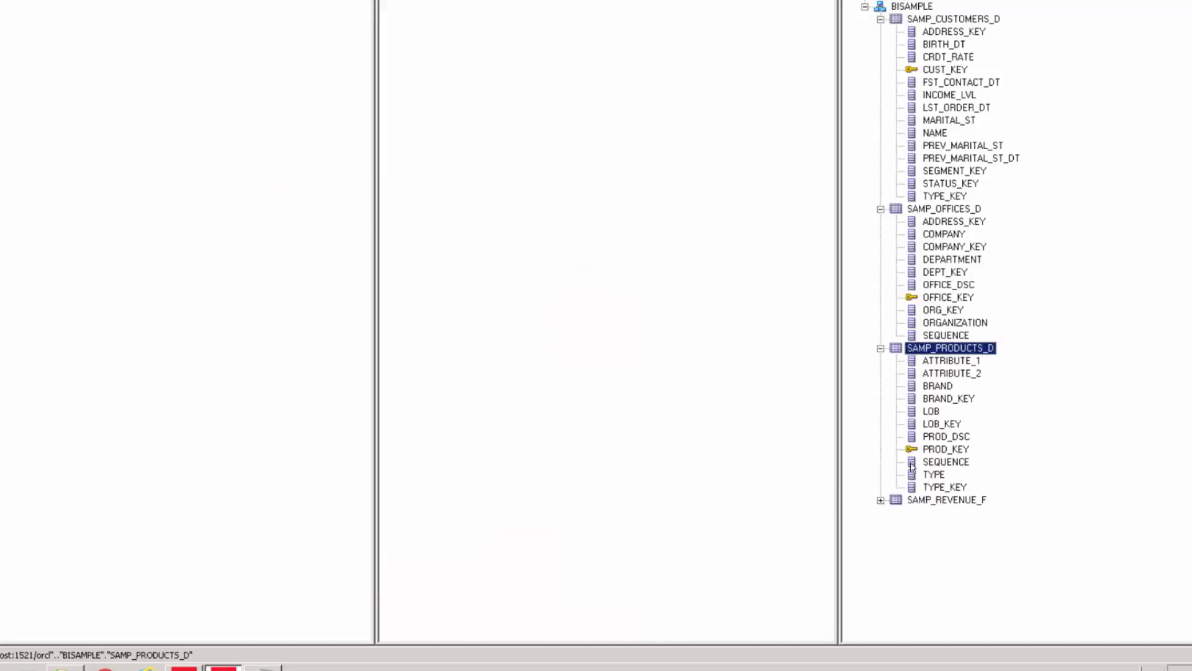
{"action": "left_click", "coordinate": [932, 452]}
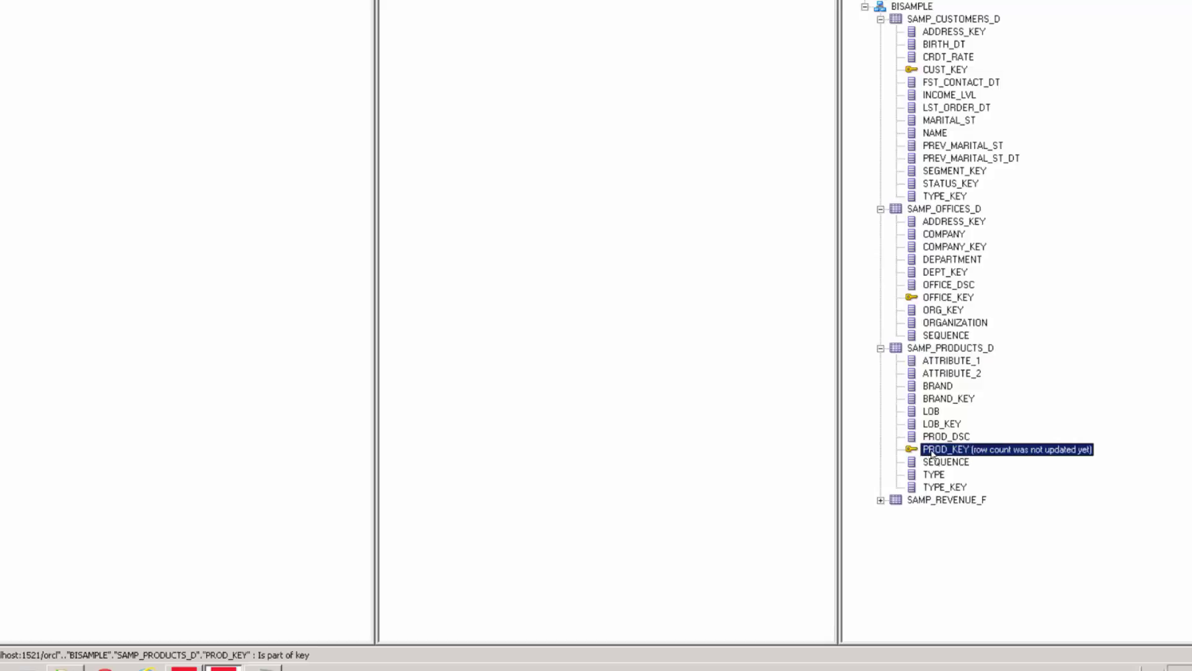
Create the order_number key on ORDER_NUMBER in SAMP_REVENUE_F and verify it in the tree
{"action": "left_click", "coordinate": [881, 500]}
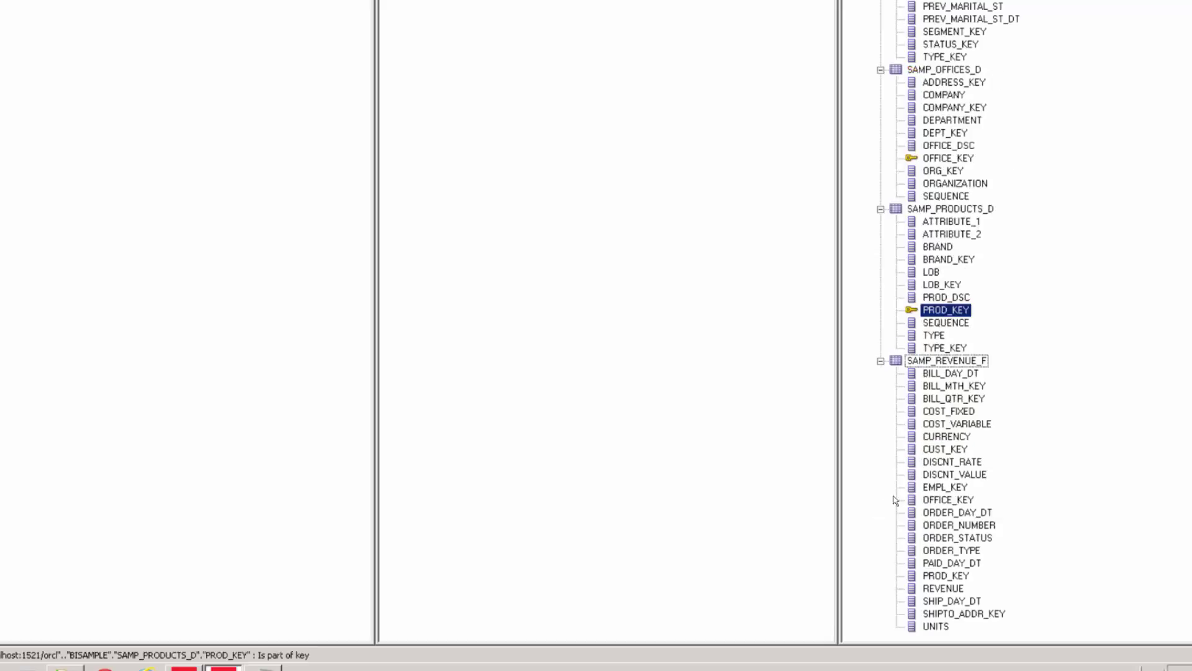
{"action": "double_click", "coordinate": [947, 361]}
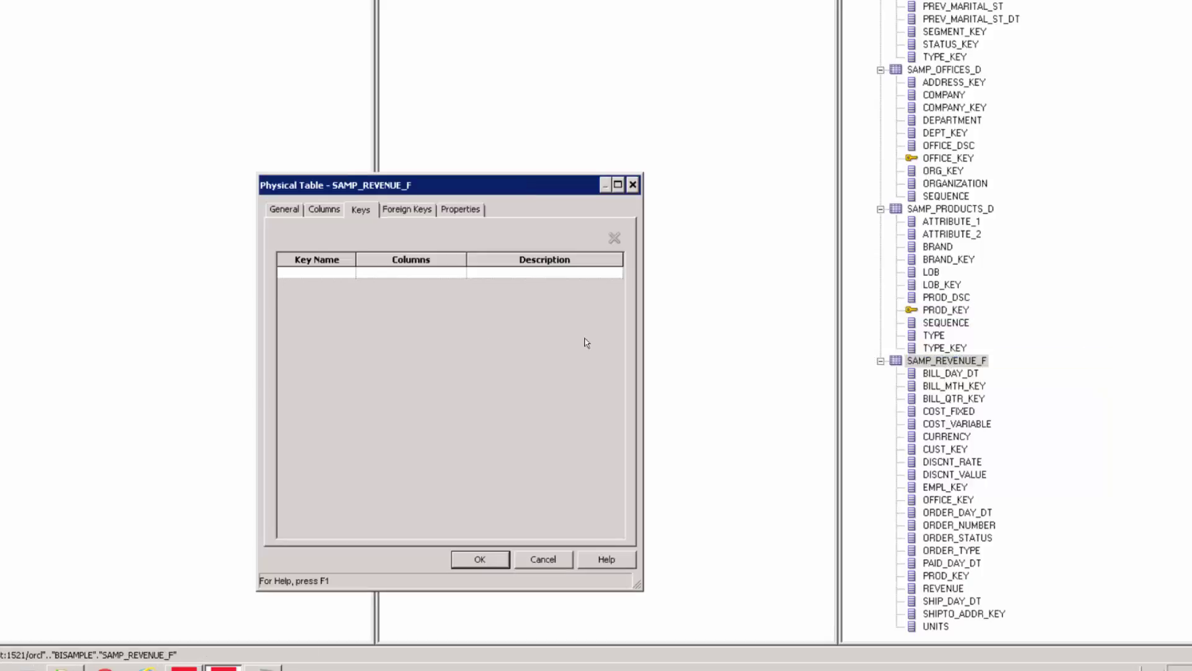
{"action": "left_click", "coordinate": [290, 277]}
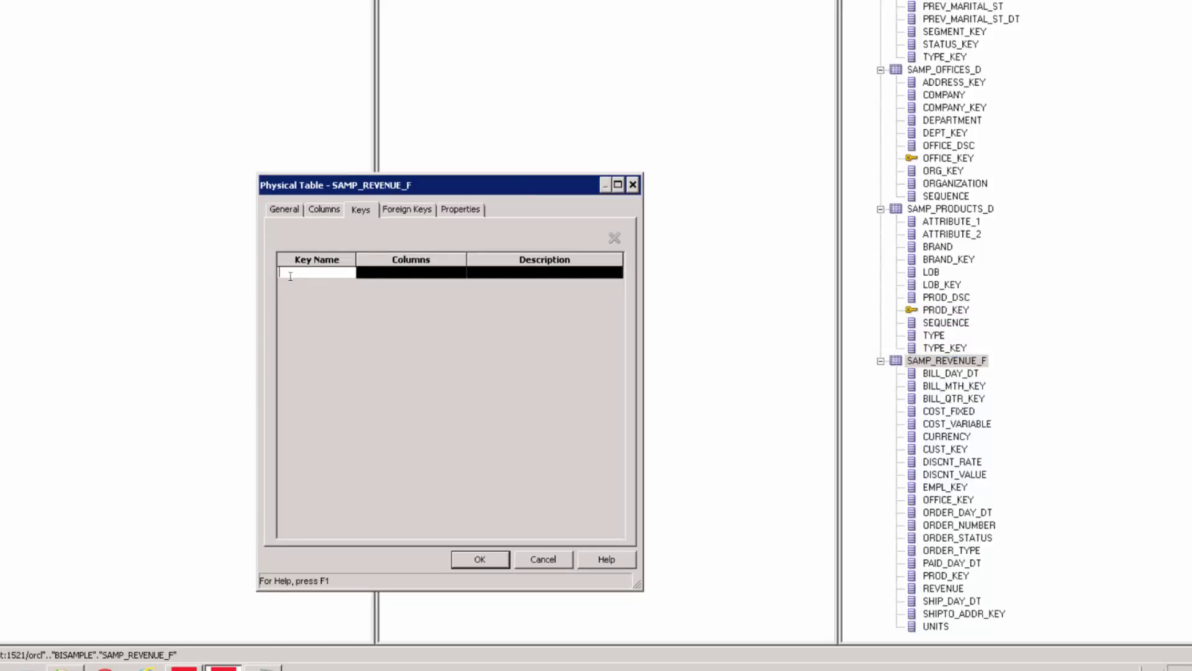
{"action": "type", "text": "order_number"}
{"action": "key", "text": "Return"}
{"action": "left_click", "coordinate": [454, 277]}
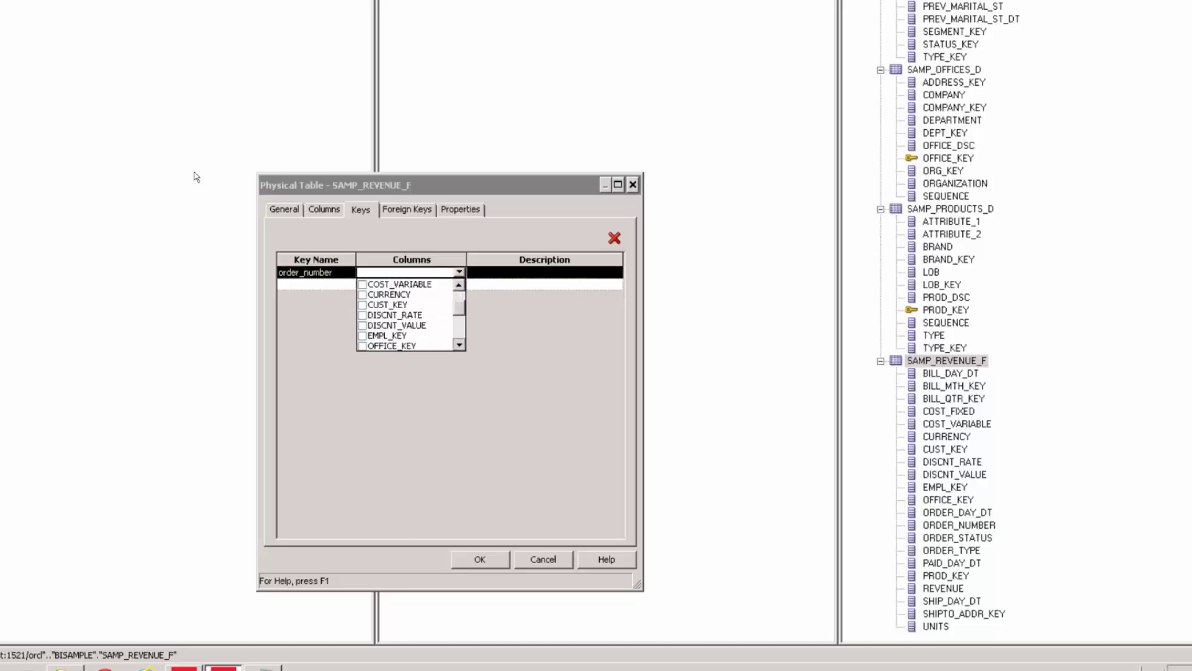
{"action": "scroll", "coordinate": [197, 177], "scroll_direction": "down", "scroll_amount": 1}
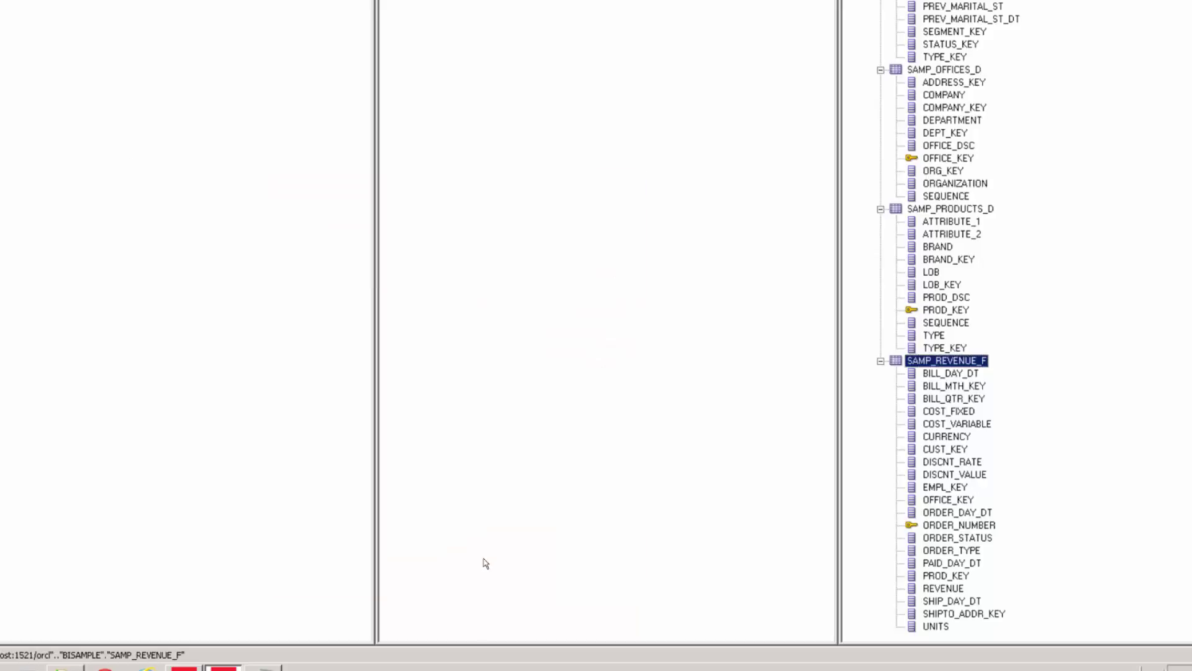
{"action": "left_click", "coordinate": [935, 528]}
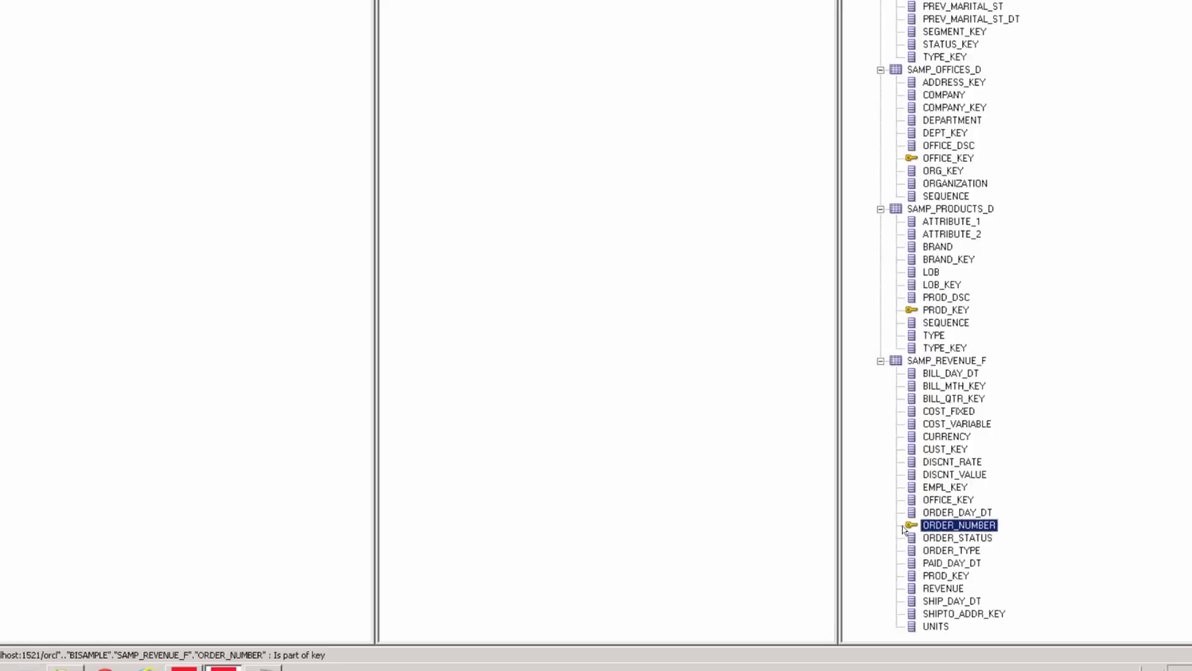
{"action": "scroll", "coordinate": [1032, 216], "scroll_direction": "up", "scroll_amount": 4}
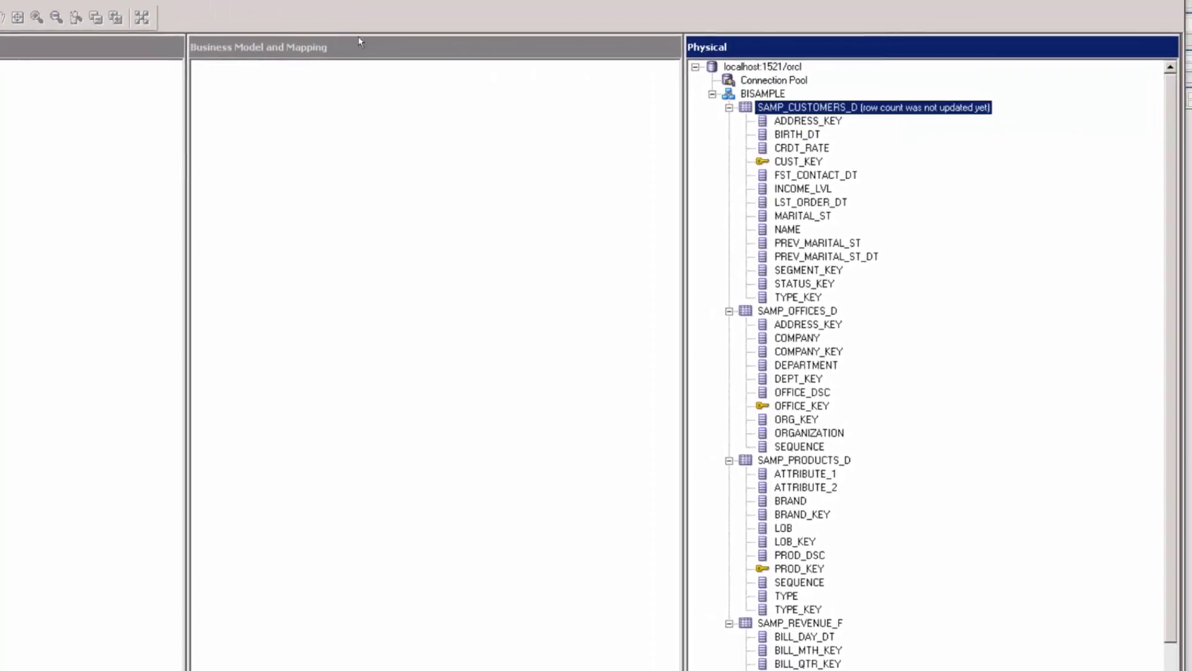
Create the alias dim_samp_customers_d from SAMP_CUSTOMERS_D and review its columns
{"action": "key", "text": "shift+F10"}
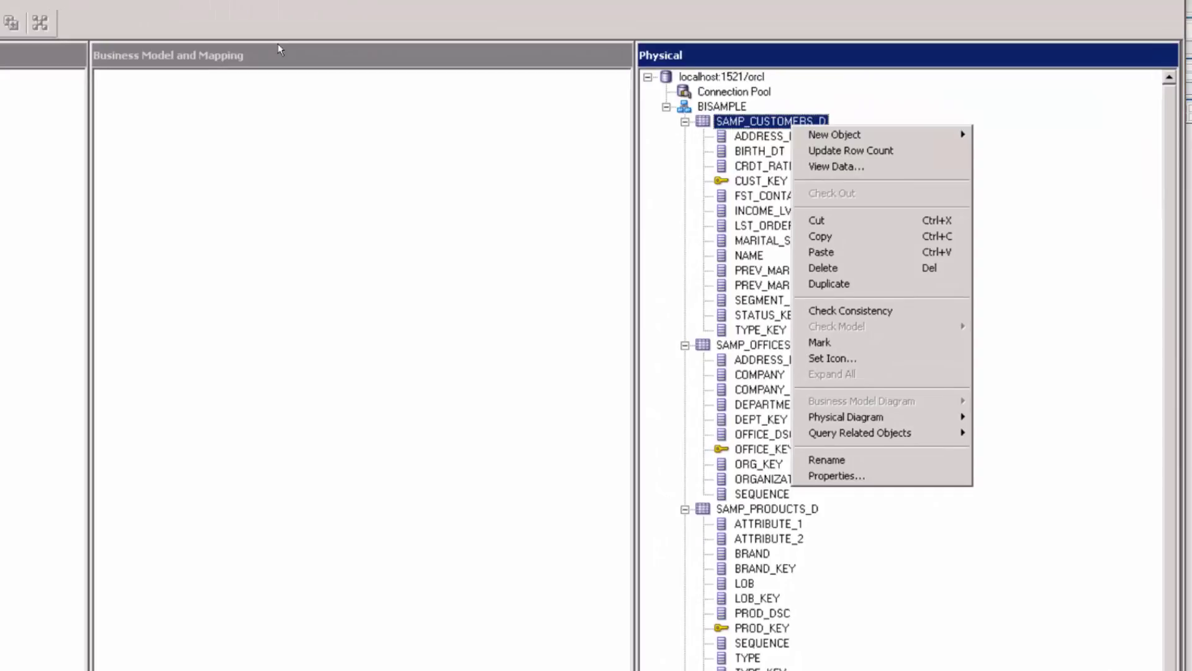
{"action": "mouse_move", "coordinate": [814, 135]}
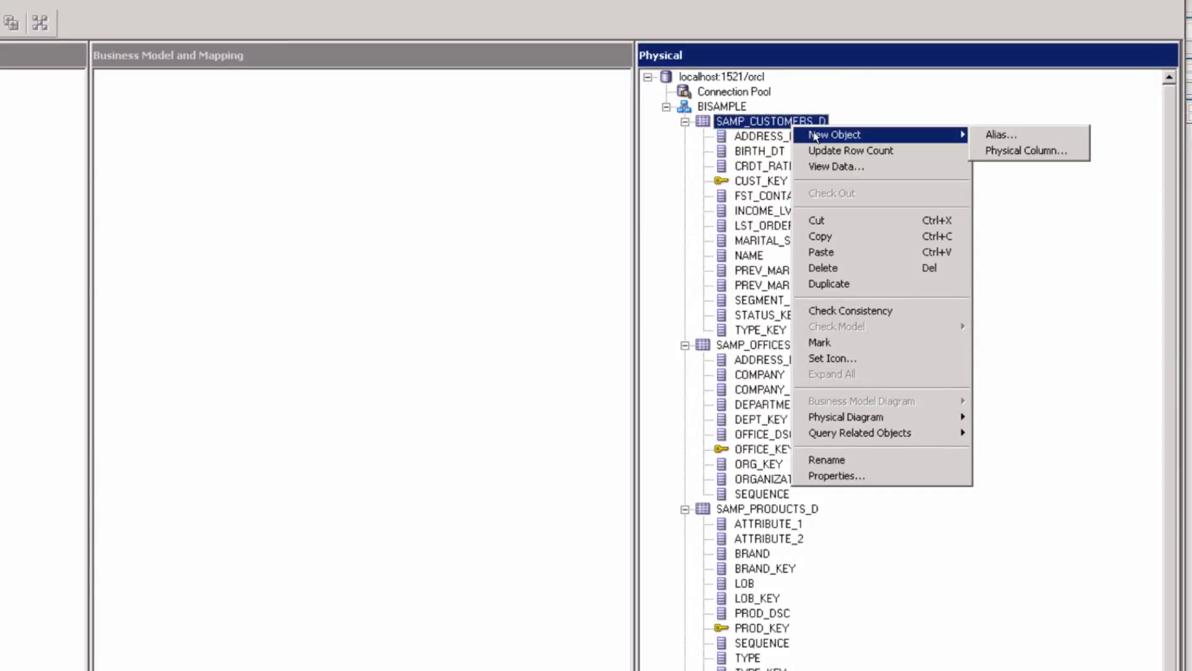
{"action": "left_click", "coordinate": [992, 139]}
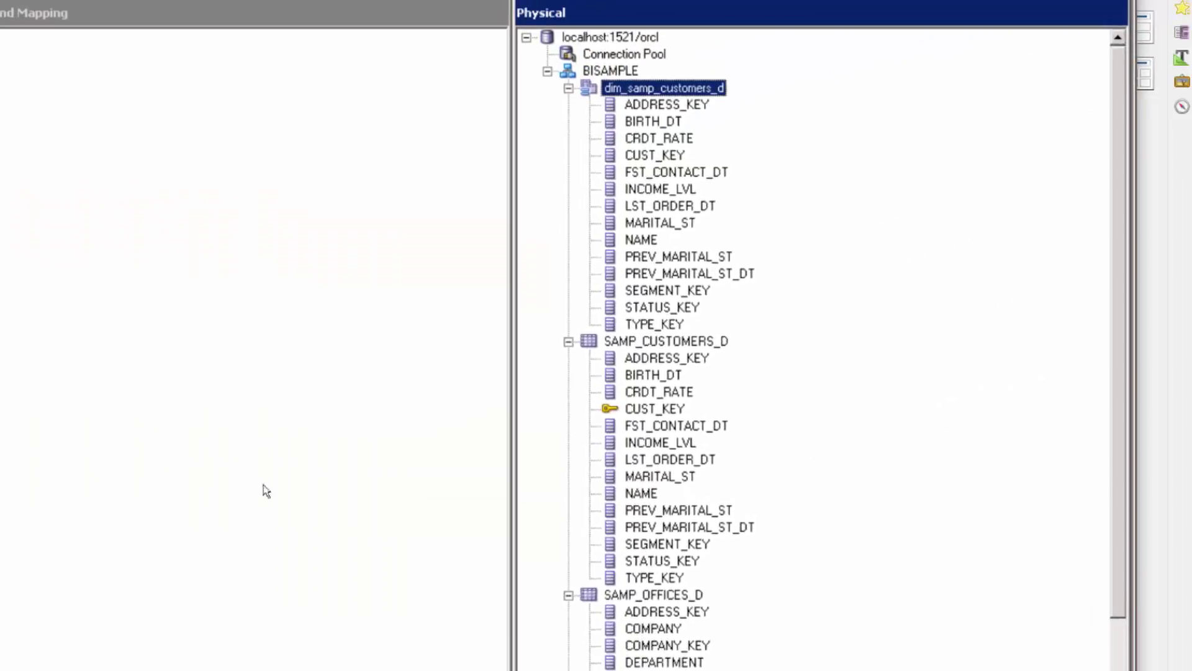
{"action": "left_click", "coordinate": [648, 104]}
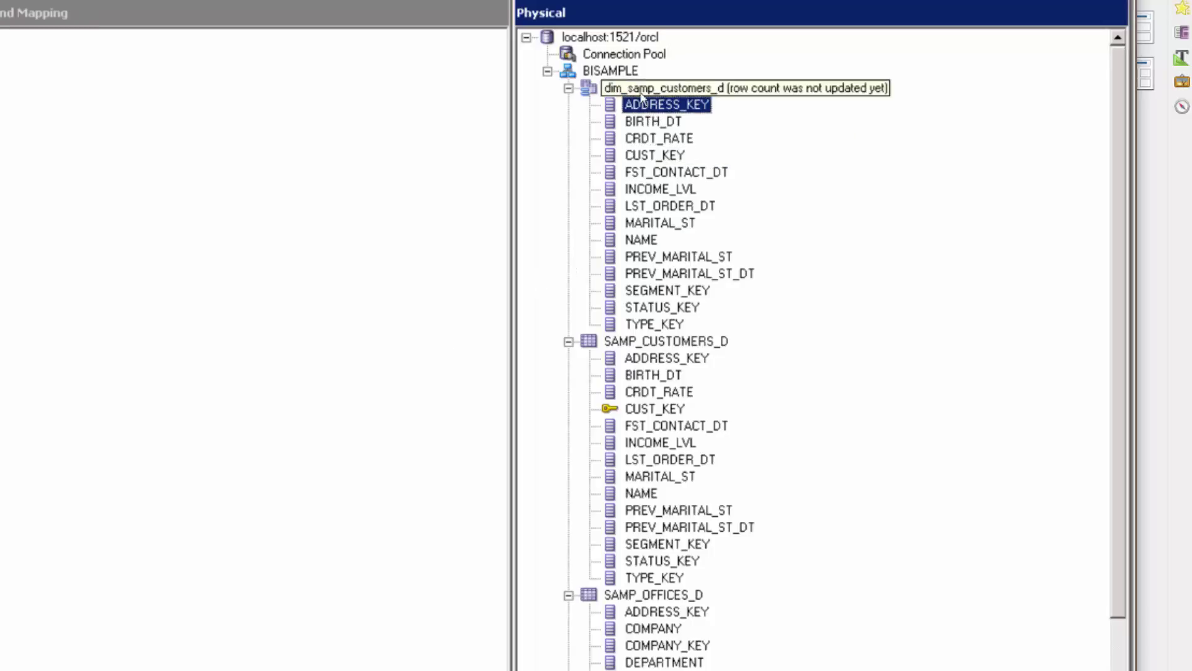
{"action": "key", "text": "Up"}
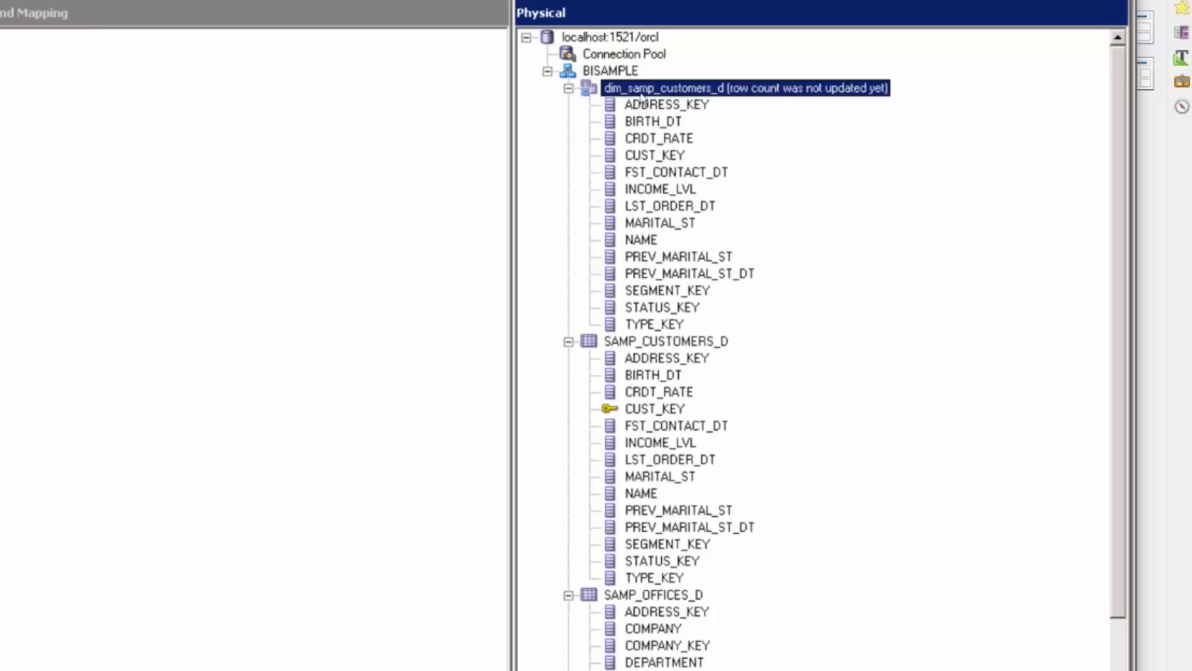
{"action": "left_click_drag", "start_coordinate": [722, 339], "coordinate": [121, 174]}
{"action": "left_click", "coordinate": [645, 90]}
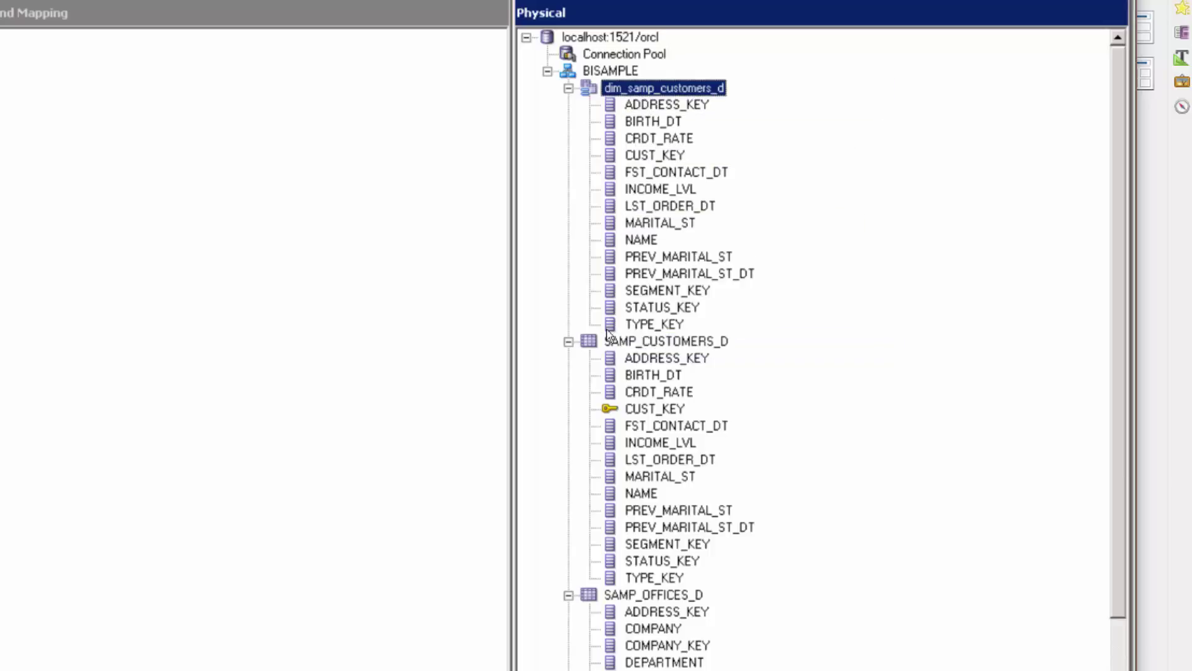
Collapse the customer tables and create the alias dim_samp_offices_d of SAMP_OFFICES_D
{"action": "left_click", "coordinate": [568, 88]}
{"action": "left_click", "coordinate": [568, 104]}
{"action": "left_click", "coordinate": [648, 122]}
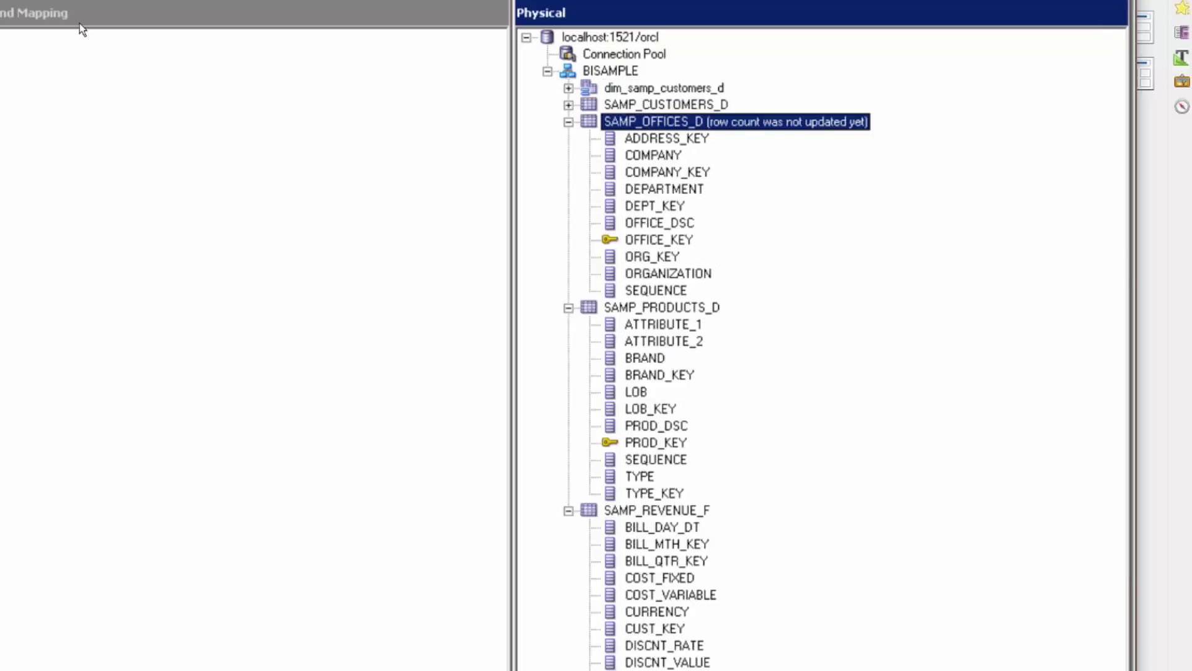
{"action": "right_click", "coordinate": [650, 127]}
{"action": "mouse_move", "coordinate": [758, 138]}
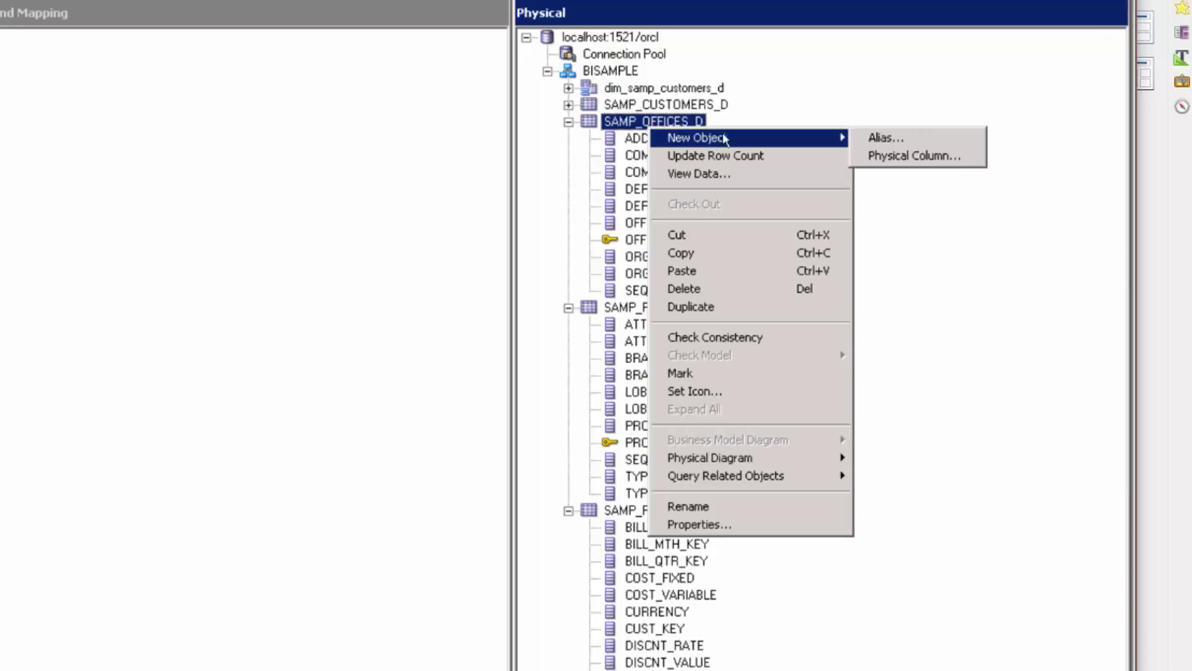
{"action": "left_click", "coordinate": [868, 139]}
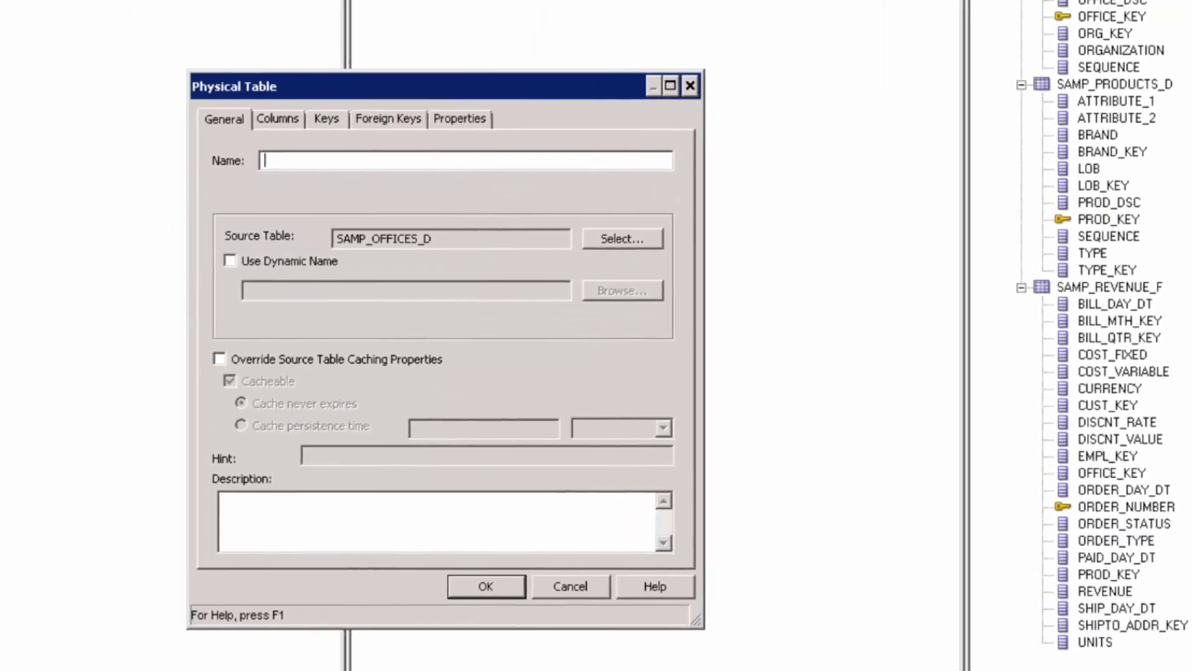
{"action": "type", "text": "dim_samp_offices_d"}
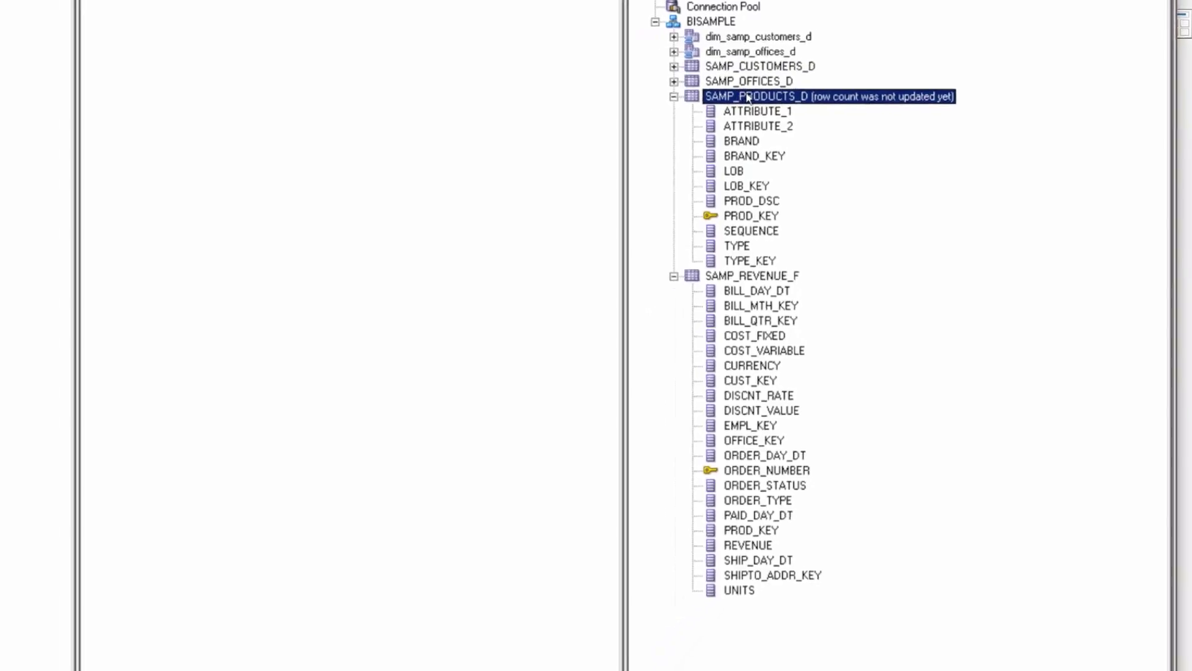
Create the alias dim_samp_products_d of SAMP_PRODUCTS_D
{"action": "right_click", "coordinate": [748, 96]}
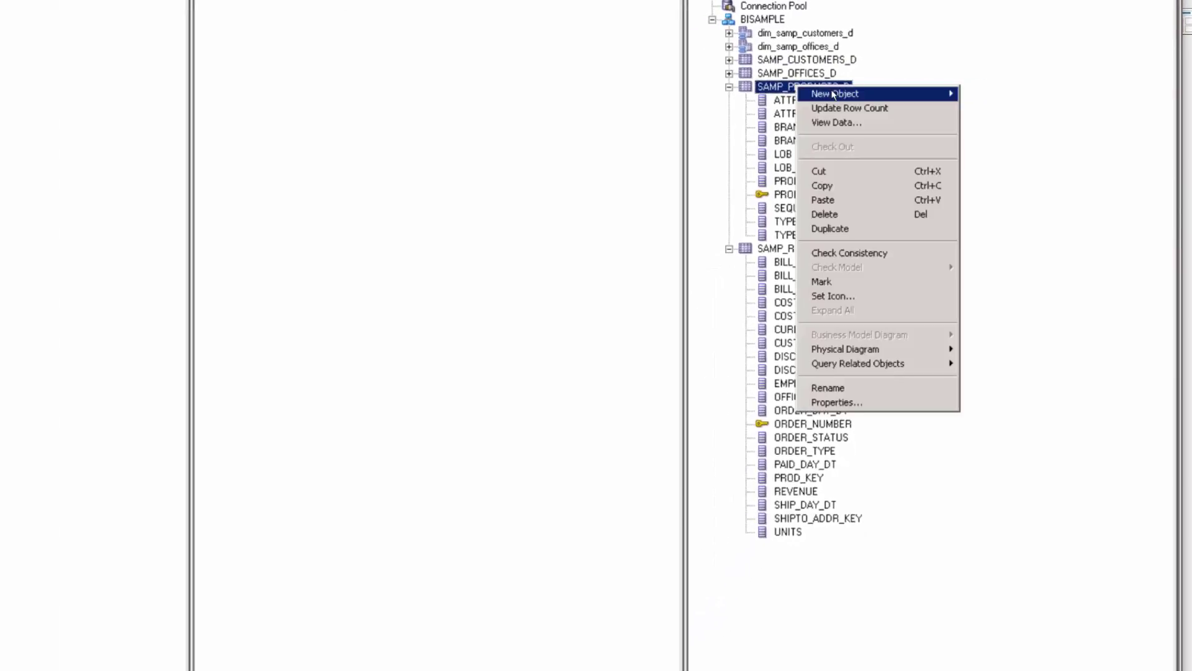
{"action": "mouse_move", "coordinate": [834, 94]}
{"action": "left_click", "coordinate": [976, 95]}
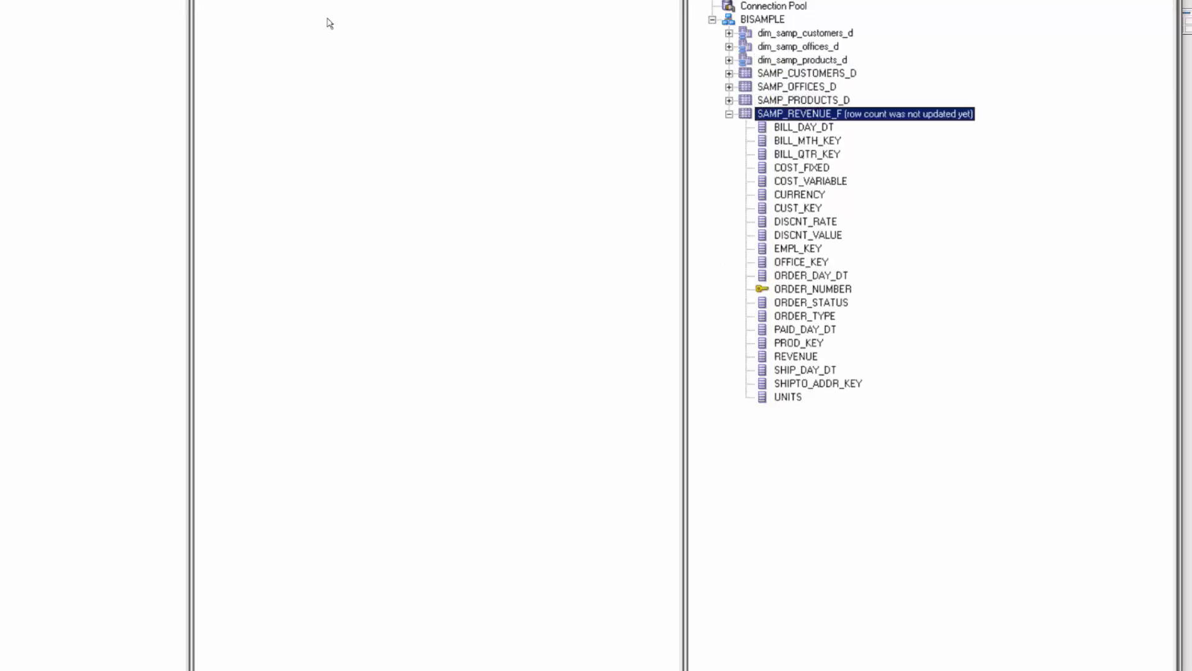
Alias SAMP_REVENUE_F as fact_samp_revenue_f, pasting the name into the alias dialog
{"action": "right_click", "coordinate": [781, 115]}
{"action": "mouse_move", "coordinate": [820, 128]}
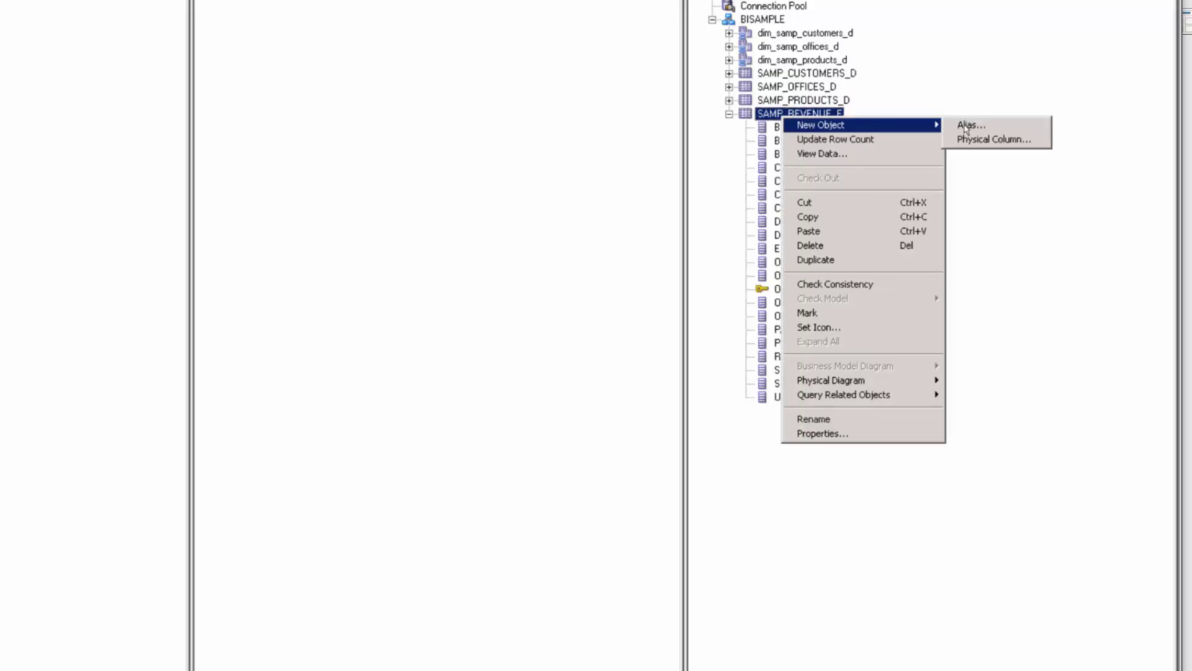
{"action": "left_click", "coordinate": [972, 127]}
{"action": "key", "text": "ctrl+v"}
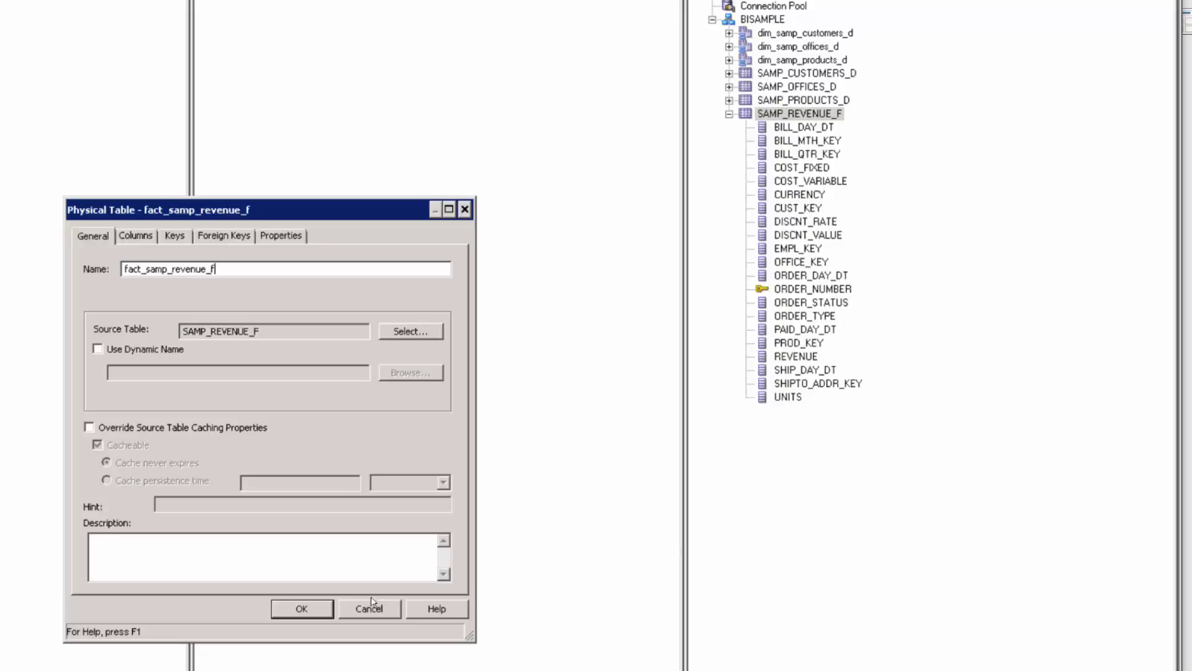
{"action": "left_click", "coordinate": [328, 610]}
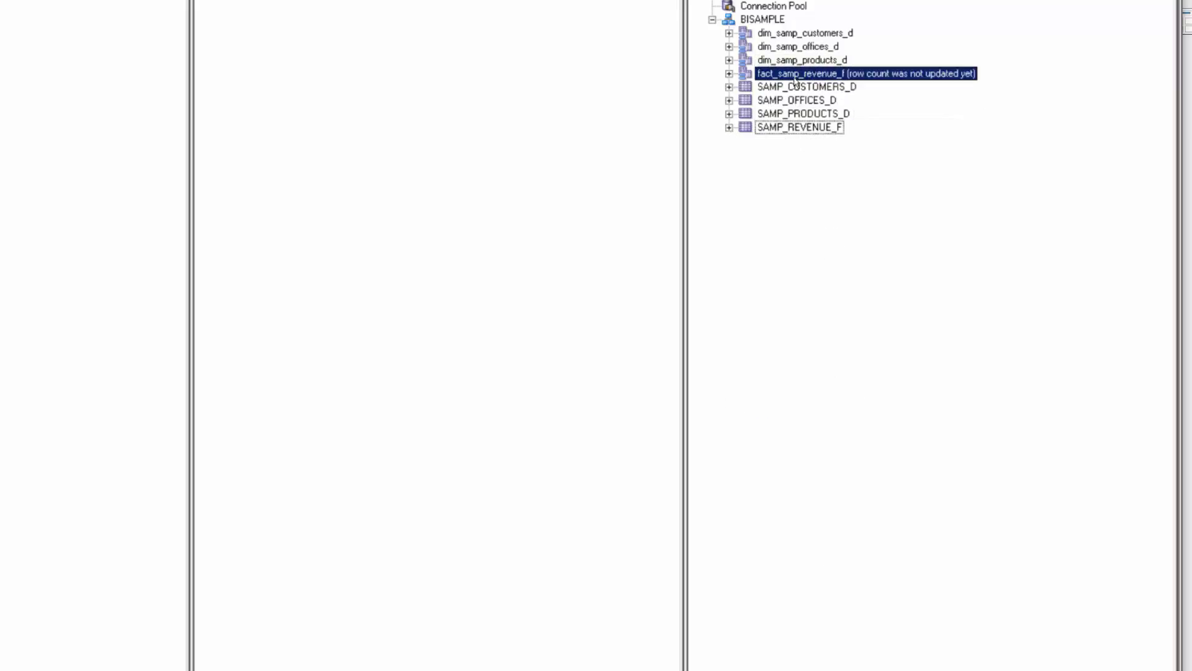
{"action": "double_click", "coordinate": [787, 74]}
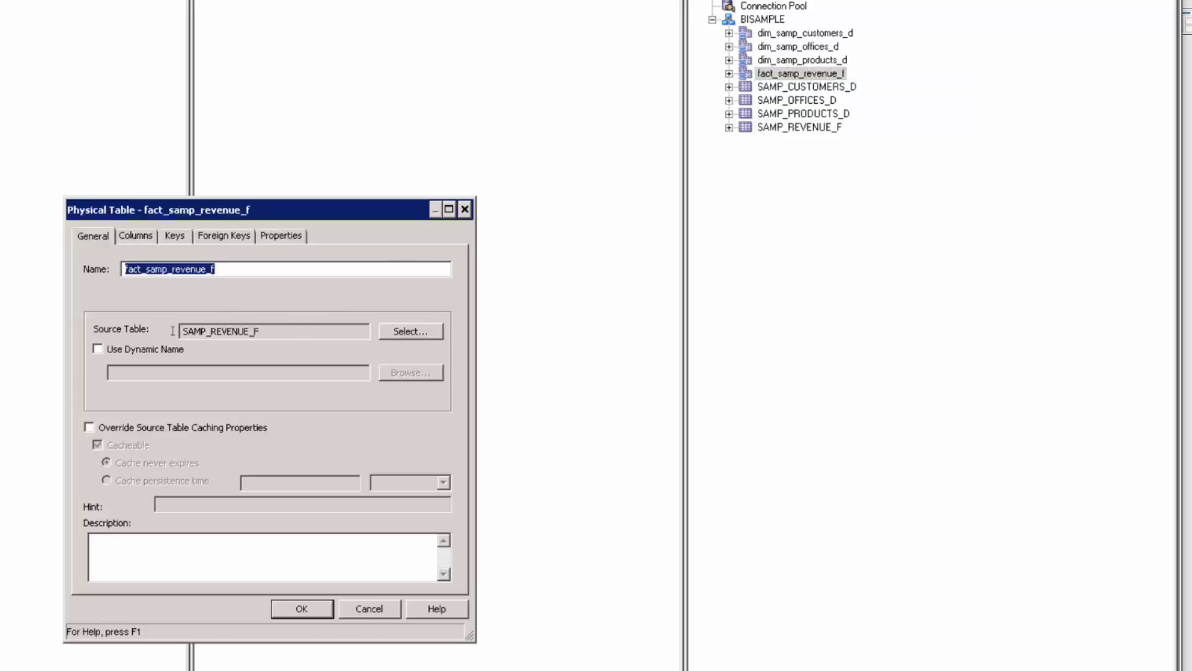
{"action": "left_click_drag", "start_coordinate": [308, 330], "coordinate": [172, 329]}
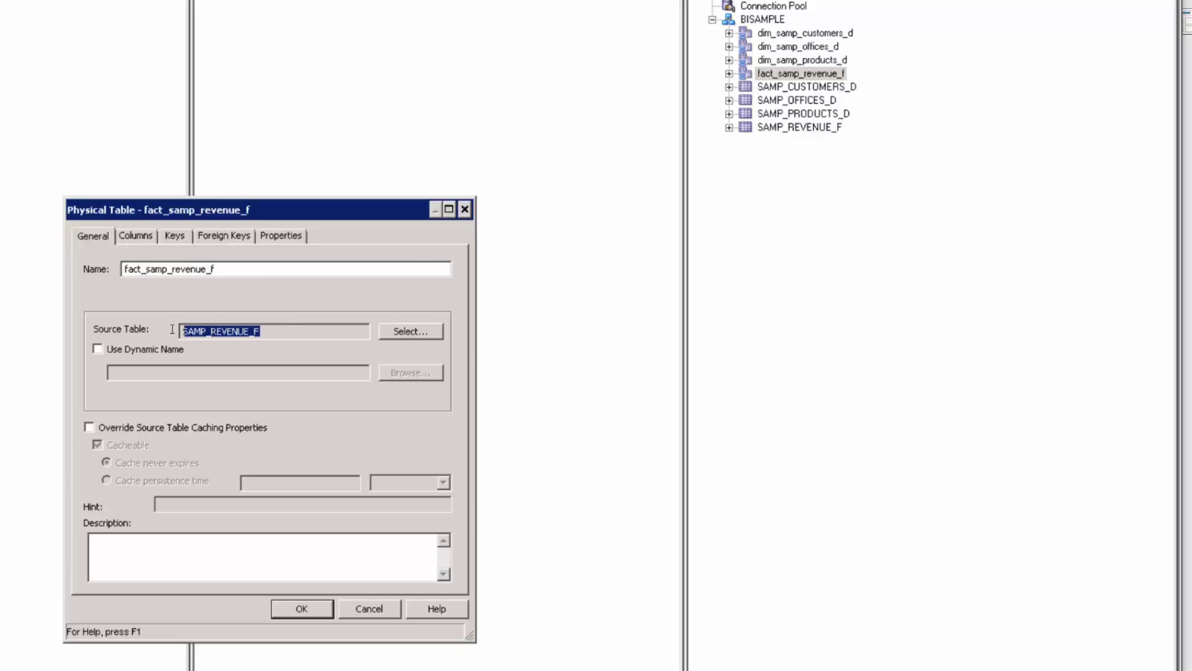
{"action": "left_click", "coordinate": [139, 240]}
{"action": "left_click", "coordinate": [140, 322]}
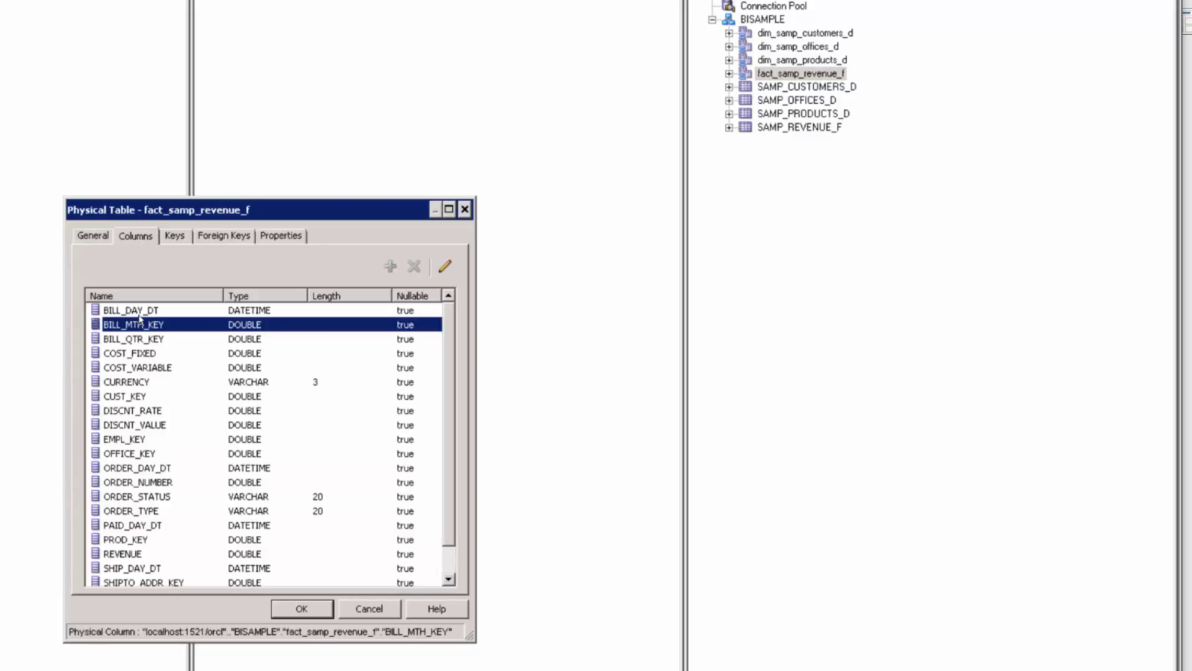
{"action": "scroll", "coordinate": [140, 319], "scroll_direction": "down", "scroll_amount": 1}
{"action": "scroll", "coordinate": [142, 319], "scroll_direction": "up", "scroll_amount": 1}
{"action": "left_click", "coordinate": [169, 239]}
{"action": "left_click", "coordinate": [204, 240]}
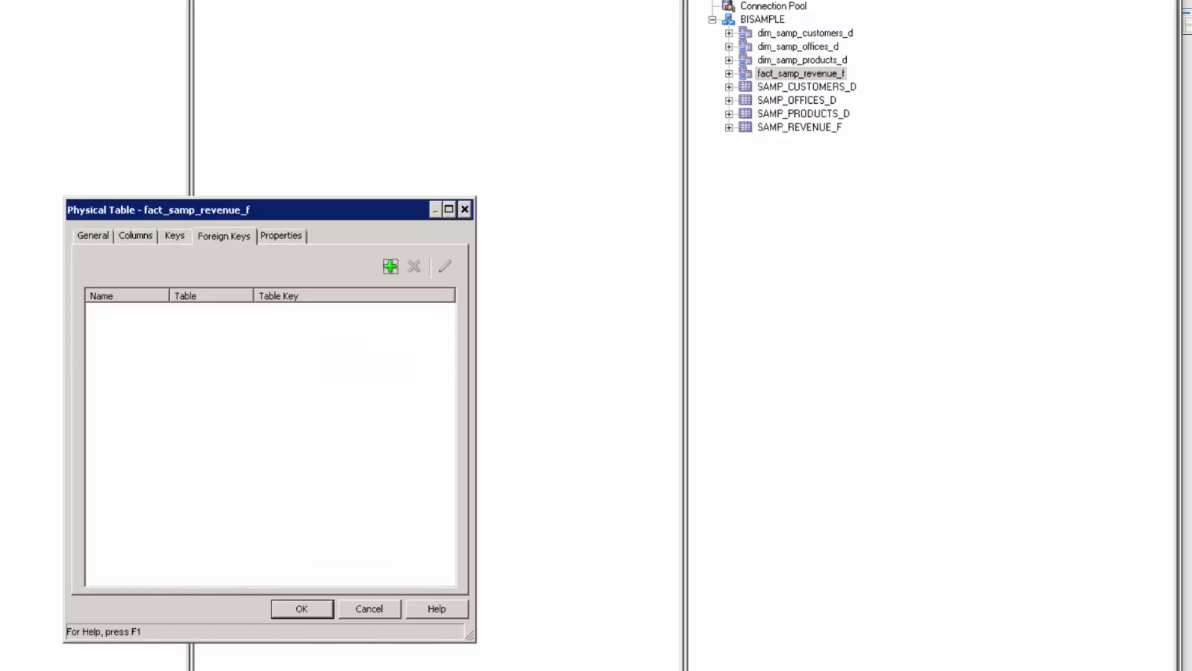
{"action": "left_click", "coordinate": [280, 236]}
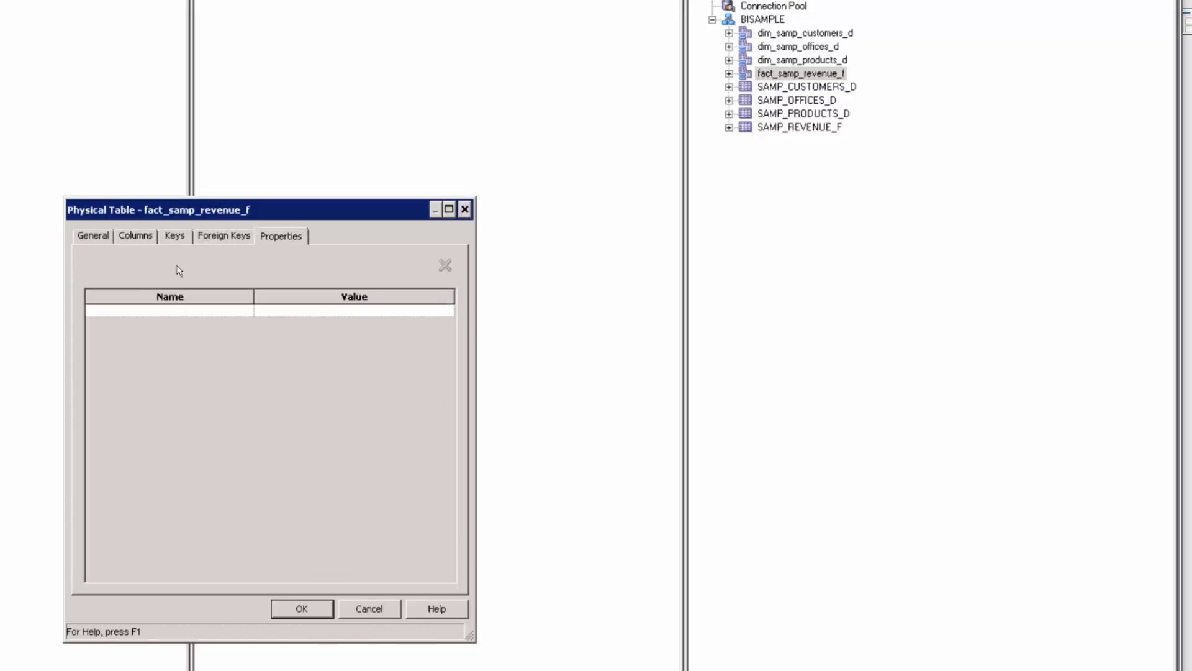
{"action": "left_click", "coordinate": [302, 608]}
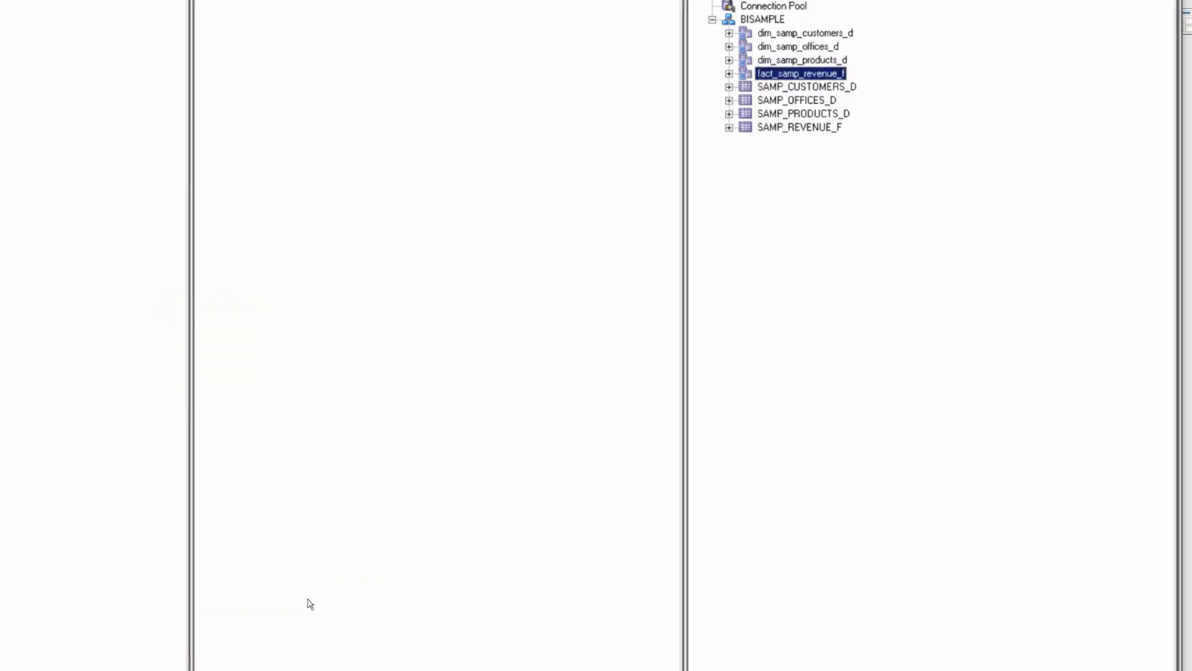